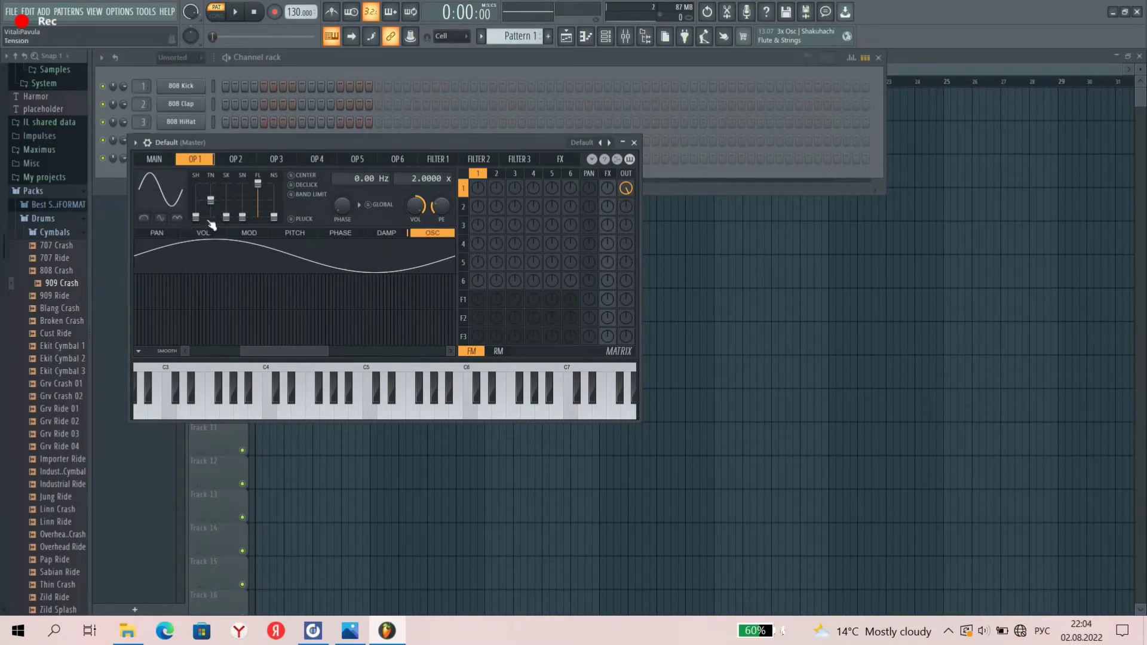
# Raise operator 1's shape to a square wave, enable its Half option, and audition a note on the Sytrus keyboard
pyautogui.moveTo(195, 217); pyautogui.dragTo(195, 190)
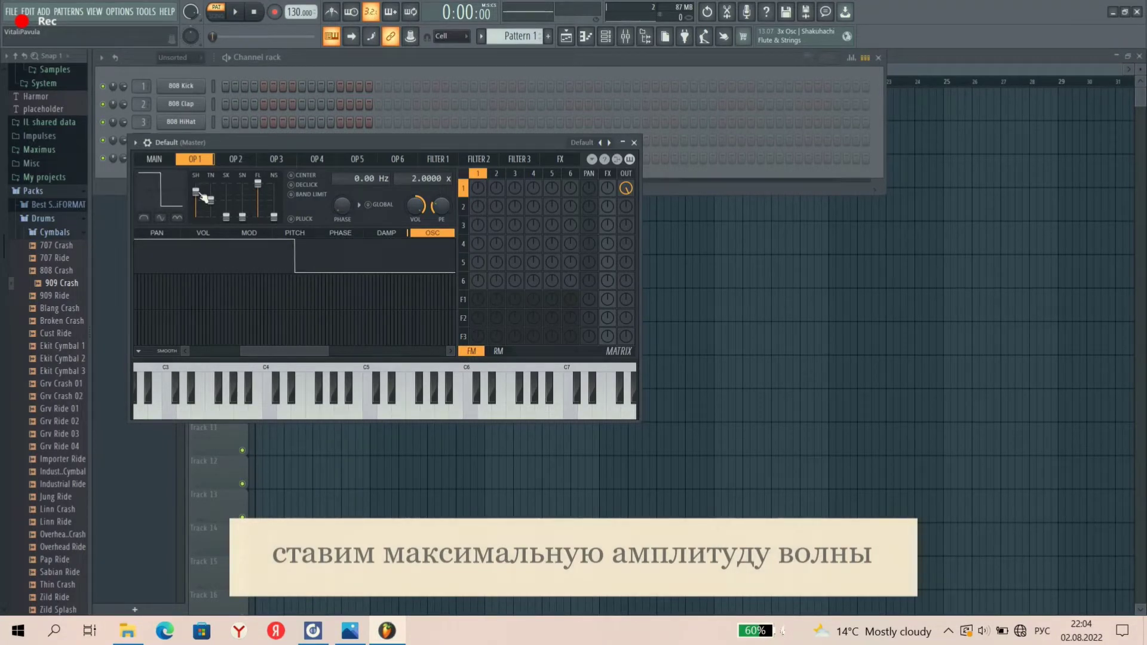
pyautogui.click(144, 217)
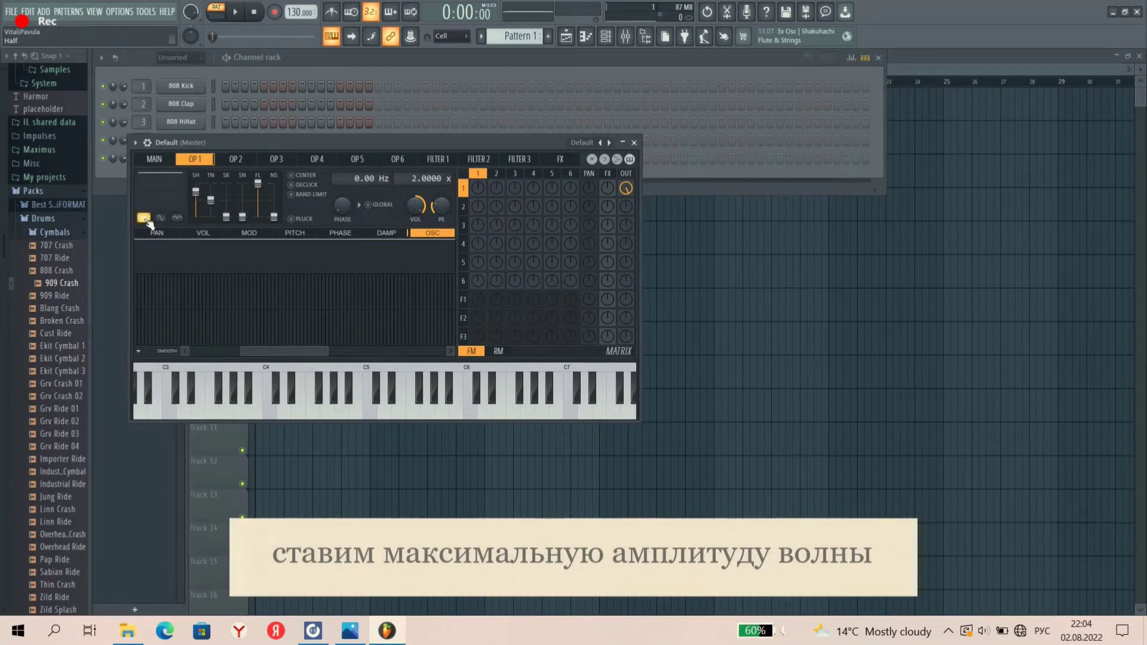
pyautogui.click(213, 413)
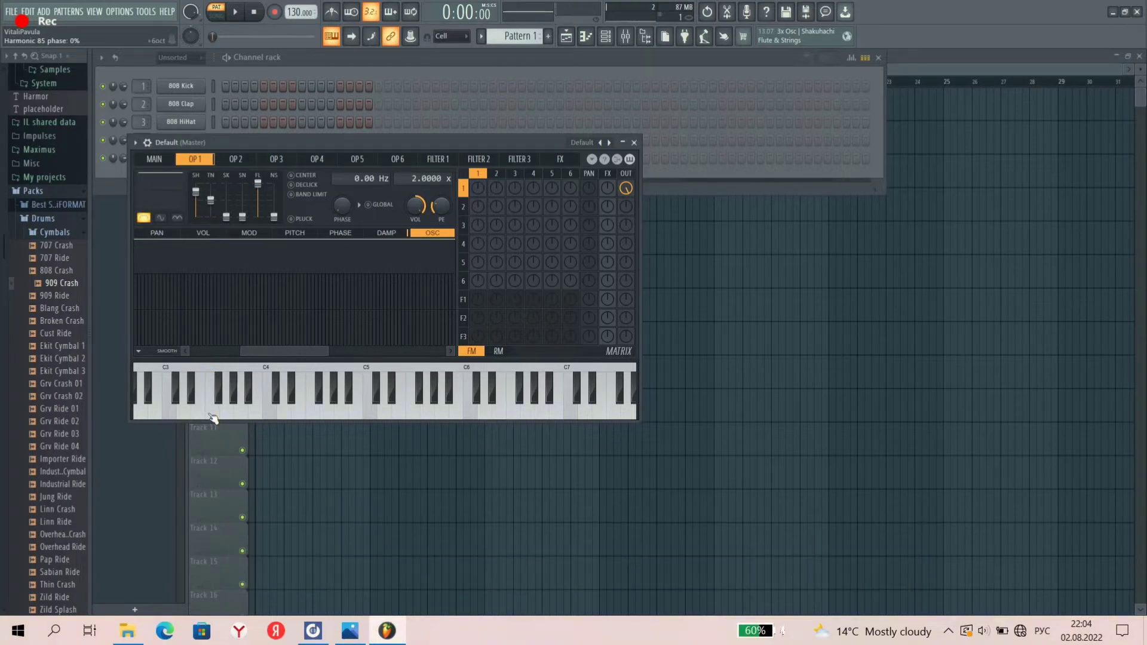
pyautogui.click(213, 413)
# Create an automation clip for operator 1's volume, extend it to four bars in the playlist, and enlarge Track 2's height
pyautogui.rightClick(415, 209)
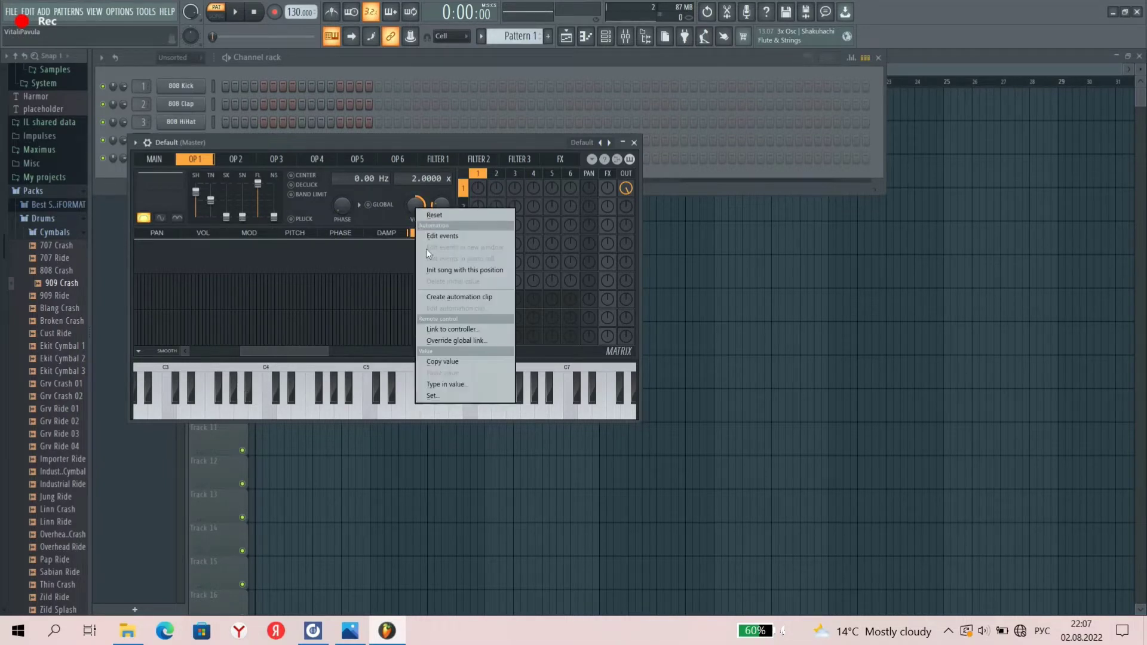
pyautogui.click(454, 296)
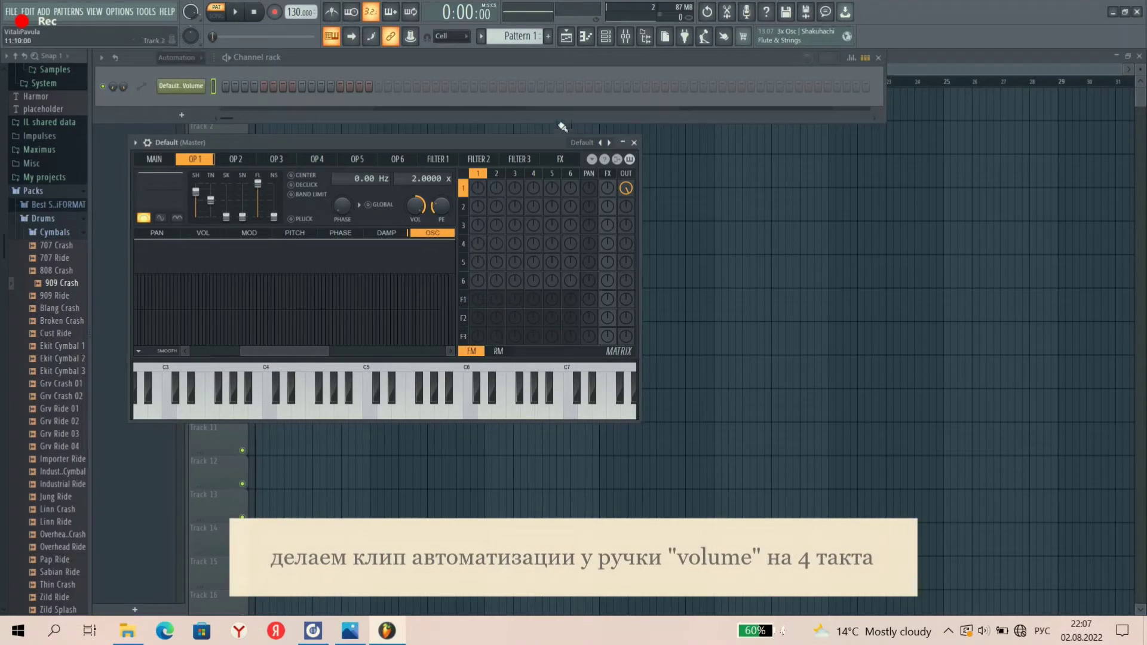
pyautogui.click(565, 36)
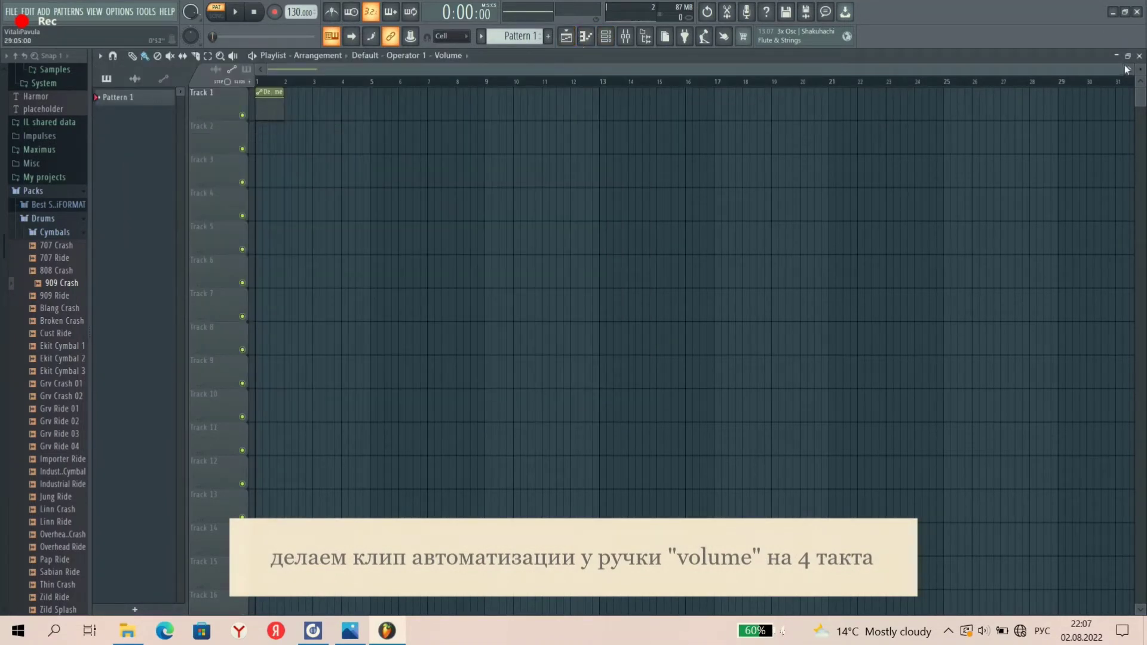
pyautogui.moveTo(1120, 67); pyautogui.dragTo(648, 67)
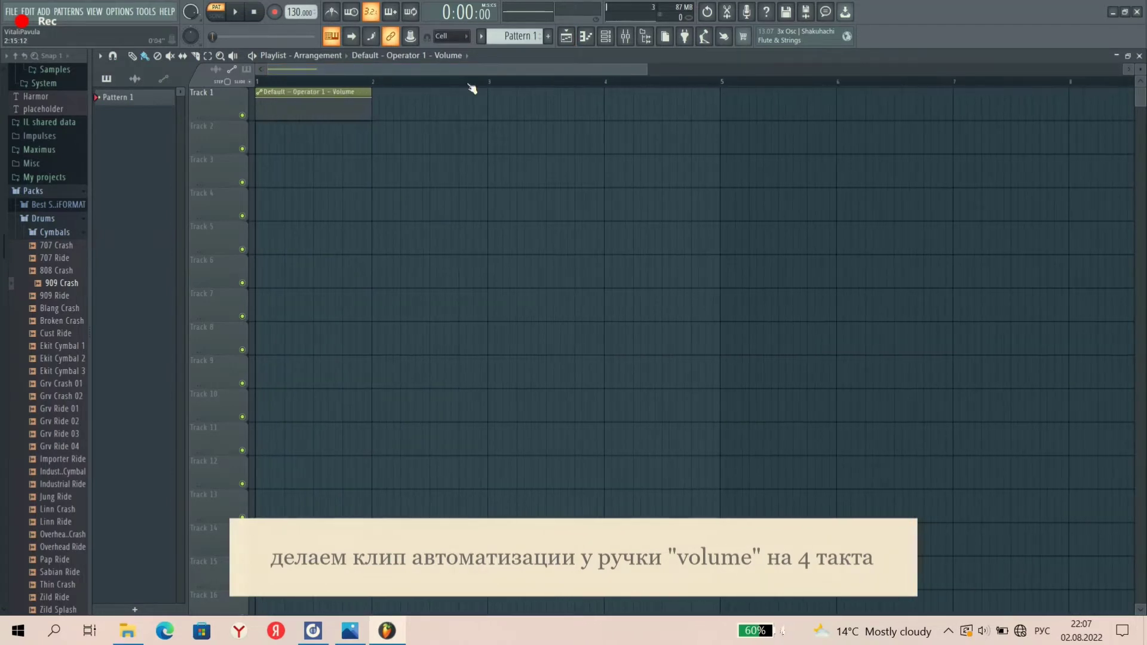
pyautogui.moveTo(354, 92); pyautogui.dragTo(721, 114)
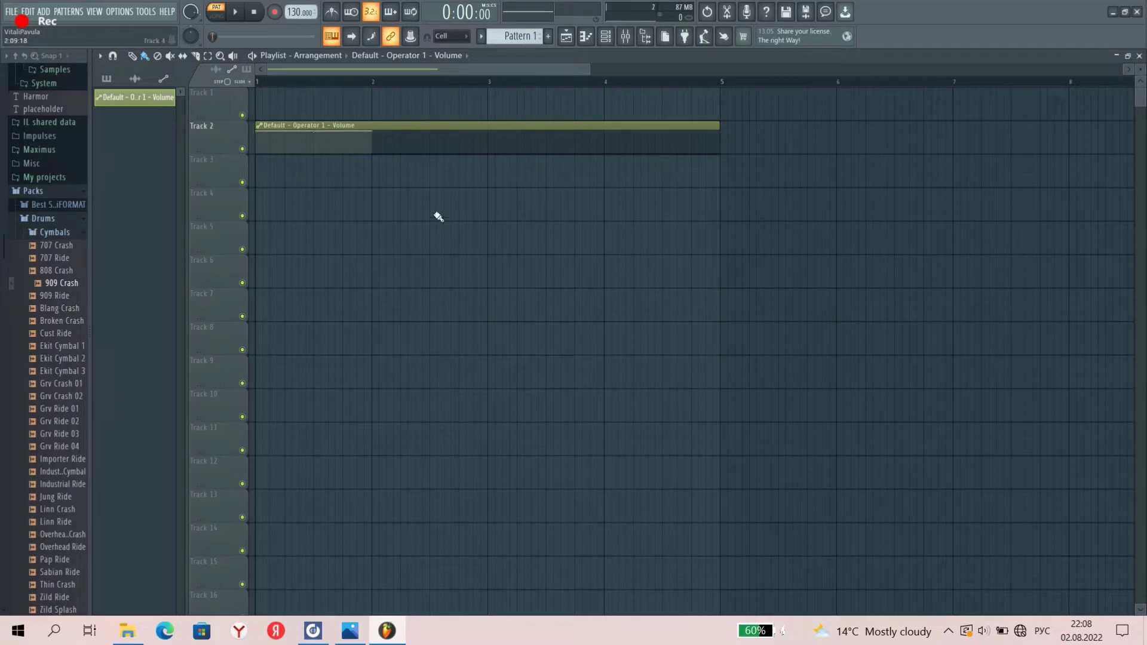
pyautogui.moveTo(226, 150); pyautogui.dragTo(225, 232)
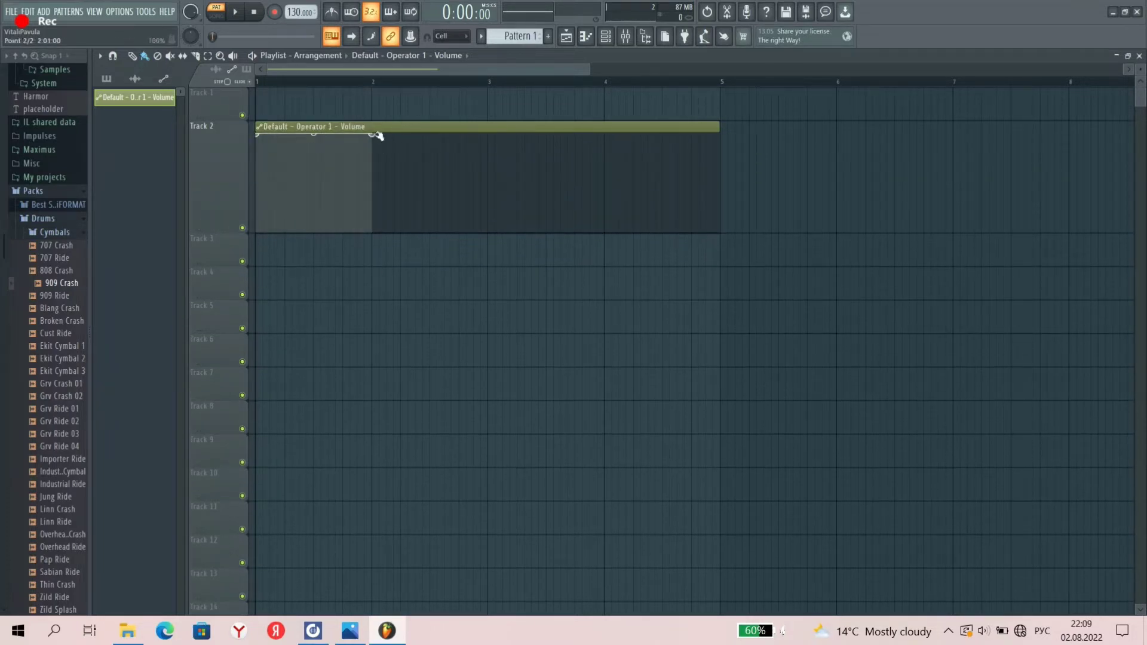
# Shape the volume automation as a descent to about half at bar 2, a flat stretch, and a vertical drop to zero before bar 3
pyautogui.moveTo(372, 134); pyautogui.dragTo(372, 191)
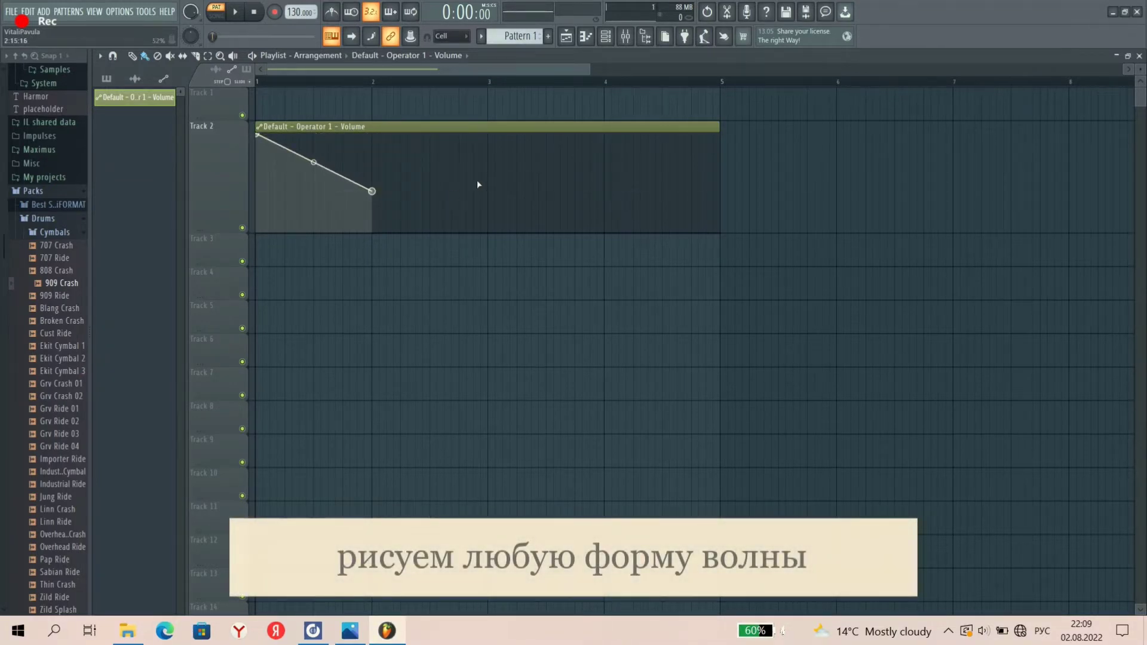
pyautogui.click(460, 190)
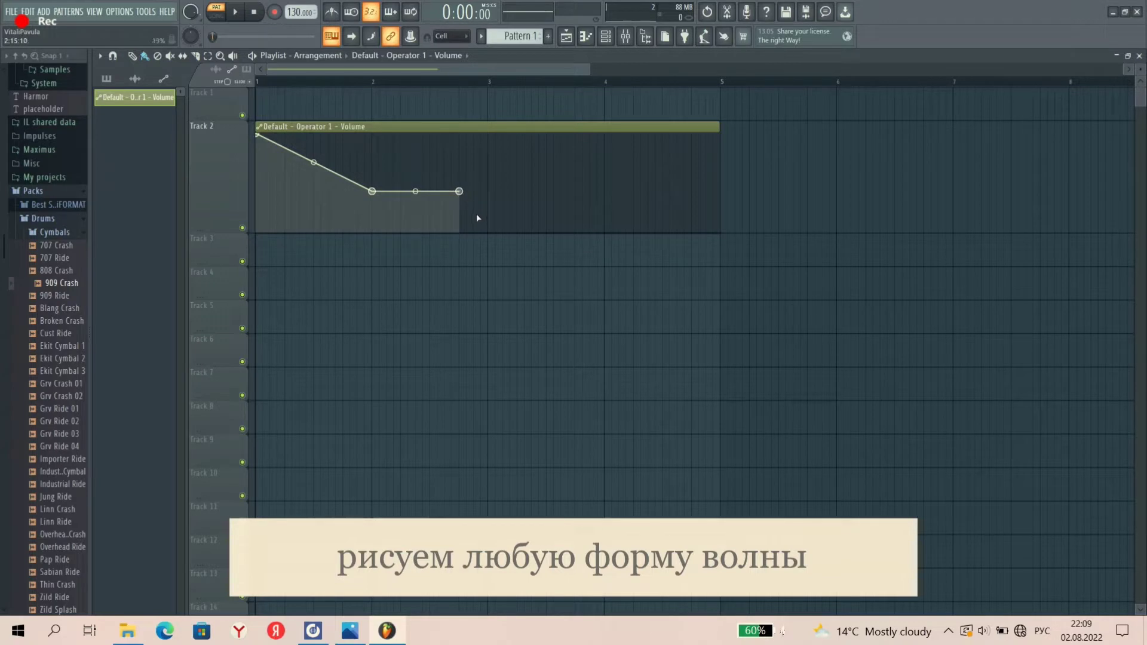
pyautogui.moveTo(461, 218); pyautogui.dragTo(464, 246)
# Draw a rounded arch in the volume automation that rises from zero at bar 3 and falls to zero at bar 4
pyautogui.click(487, 232)
pyautogui.click(489, 182)
pyautogui.moveTo(488, 190); pyautogui.dragTo(540, 179)
pyautogui.moveTo(612, 179); pyautogui.dragTo(575, 171)
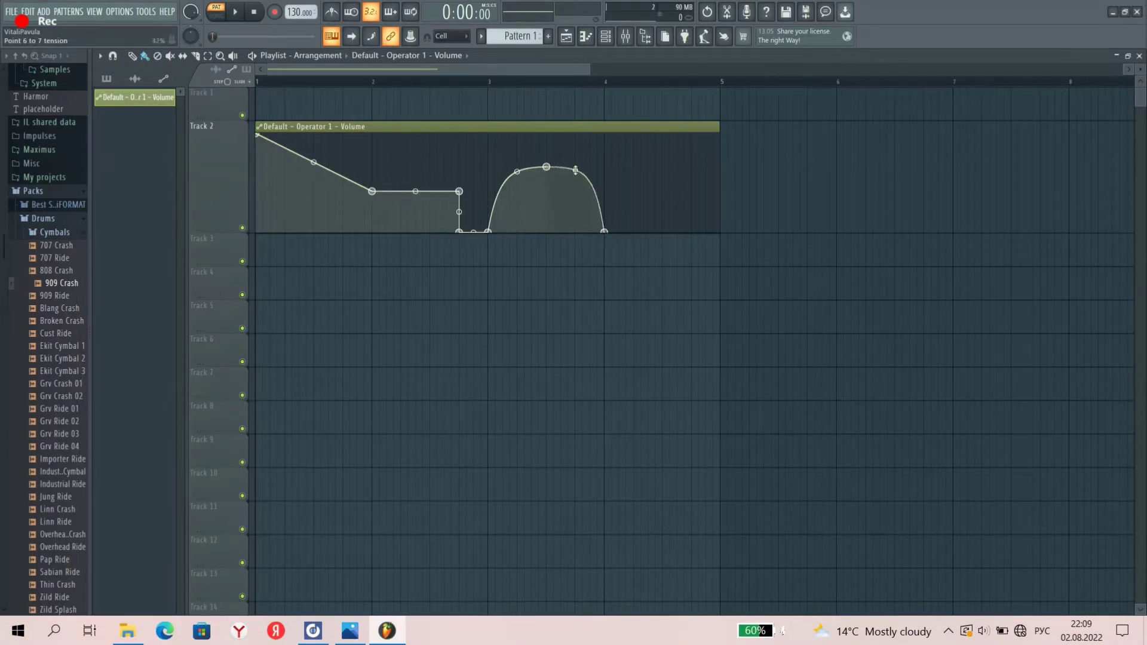
# Add a rise to maximum at bar 5, delete the extra point on it, and bend the automation's first segment upward
pyautogui.moveTo(661, 195); pyautogui.dragTo(718, 136)
pyautogui.rightClick(690, 163)
pyautogui.rightClick(693, 164)
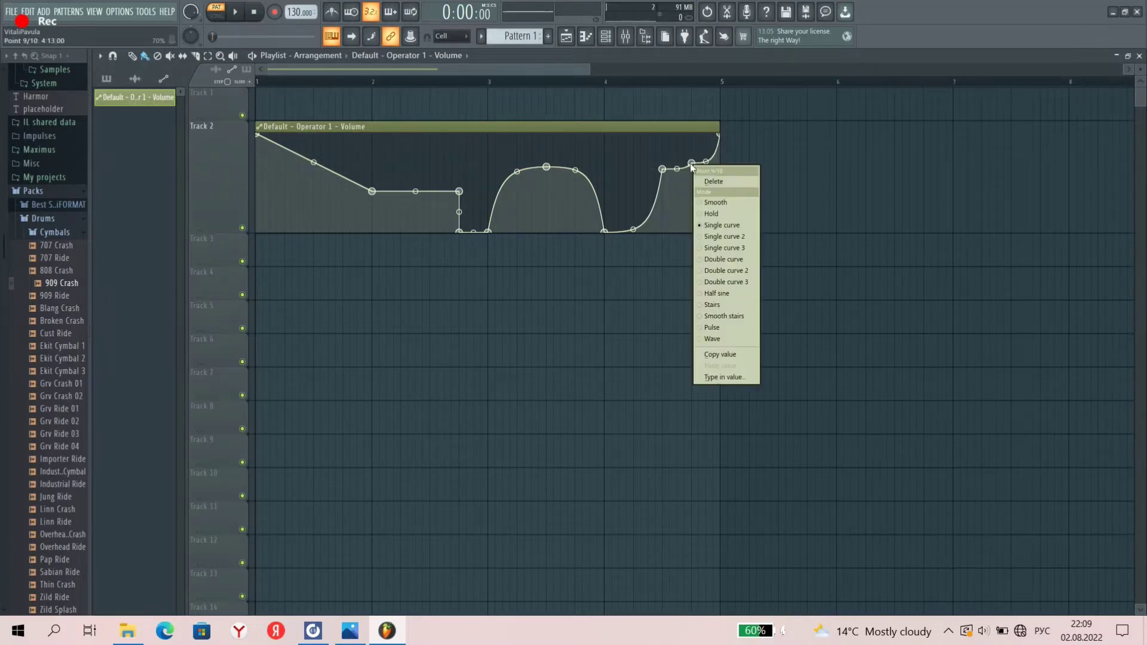
pyautogui.click(713, 179)
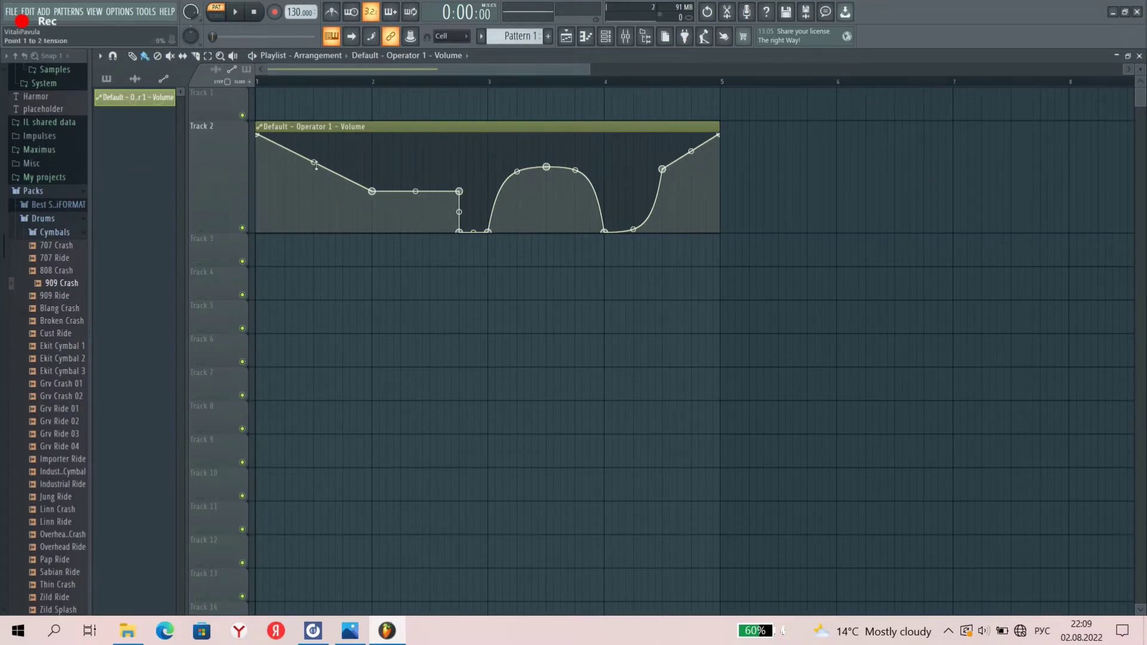
pyautogui.moveTo(316, 165); pyautogui.dragTo(314, 141)
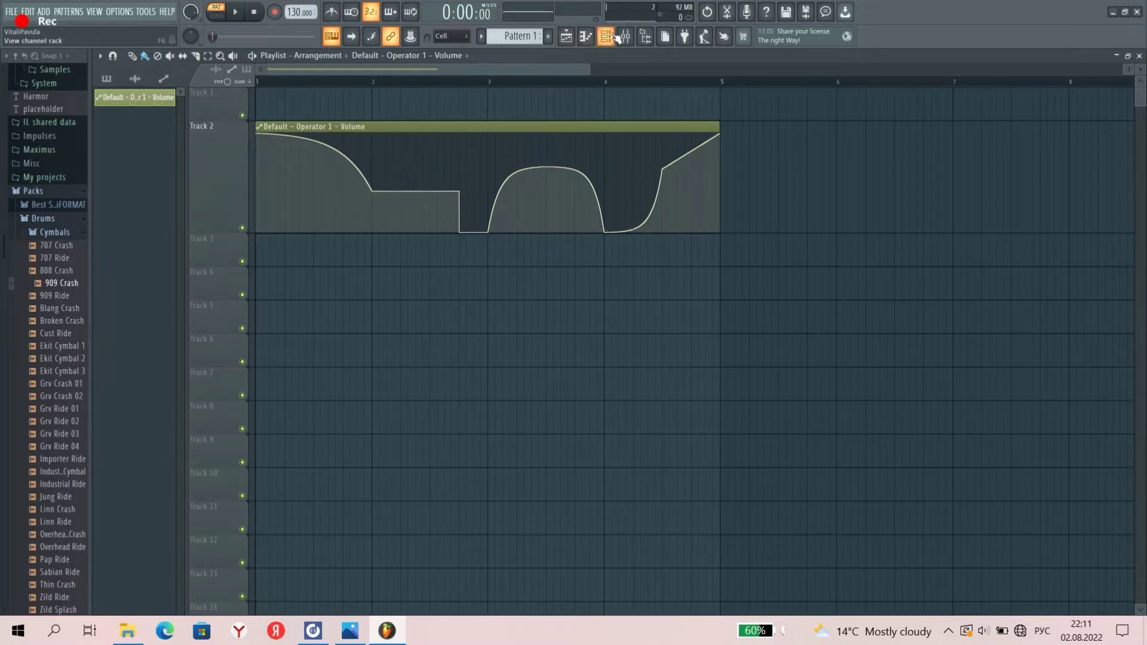
# Show all channels in the channel rack and open the piano roll for the Default channel
pyautogui.click(609, 37)
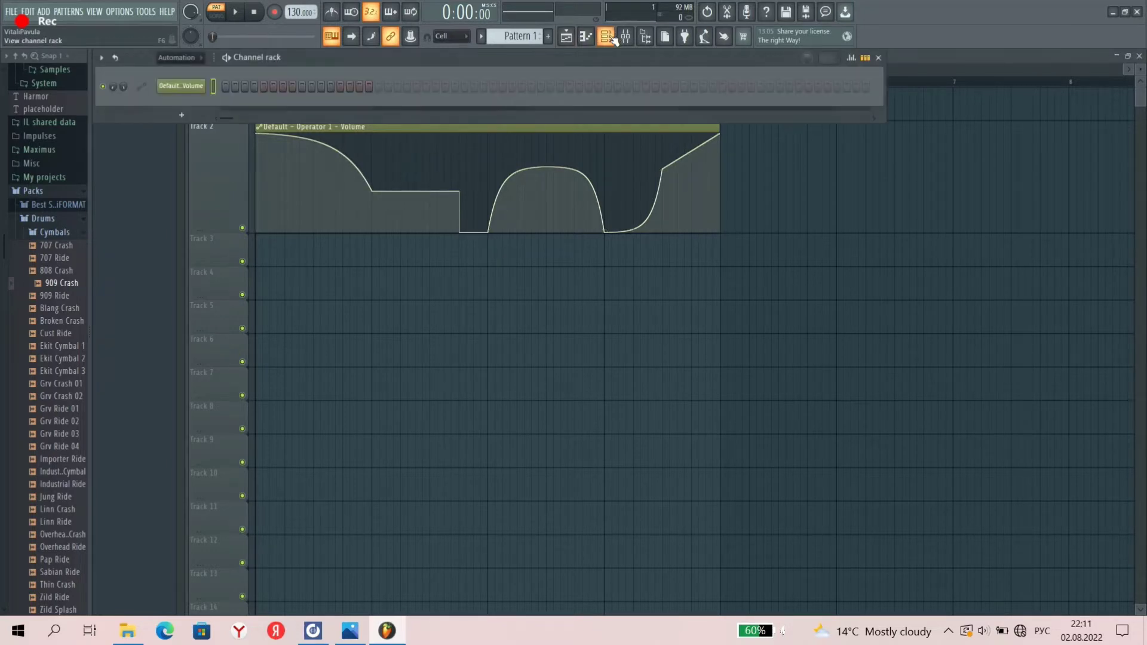
pyautogui.click(177, 58)
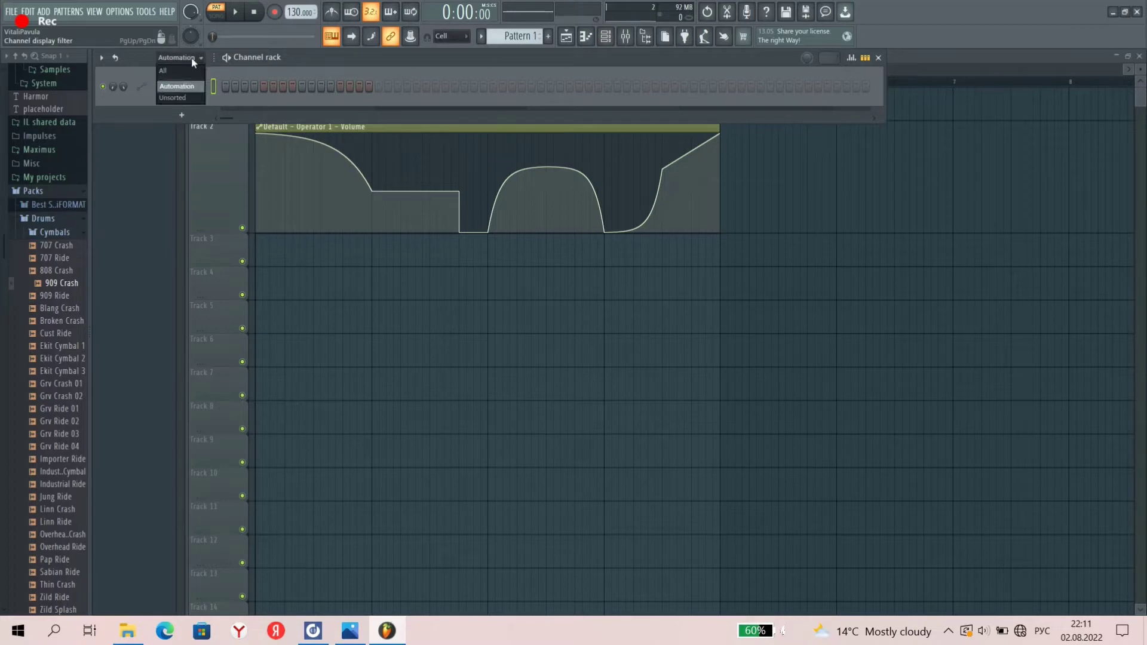
pyautogui.click(178, 70)
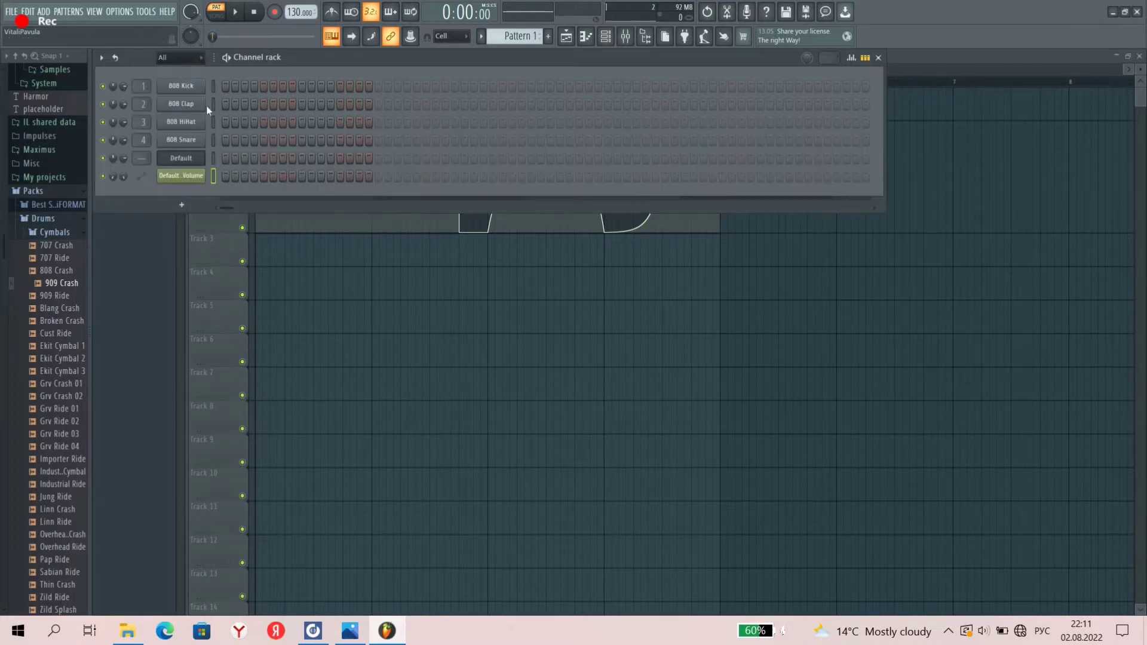
pyautogui.rightClick(189, 160)
pyautogui.click(235, 156)
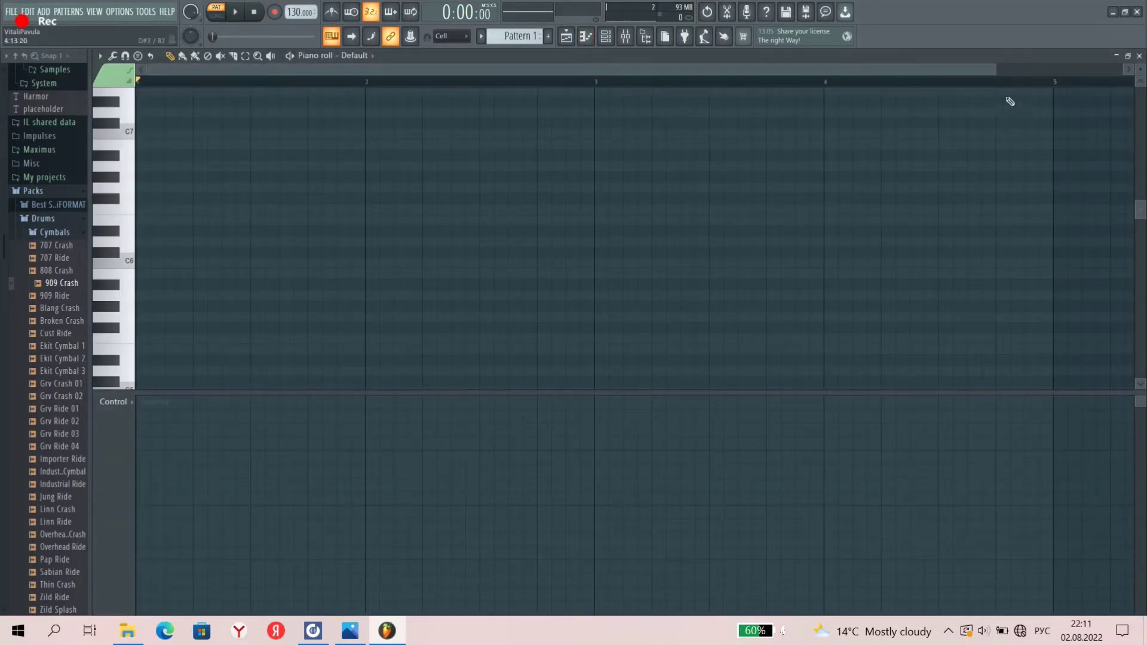
# Draw a C4 note at the start of the pattern and lengthen it to four bars
pyautogui.moveTo(995, 69); pyautogui.dragTo(1092, 69)
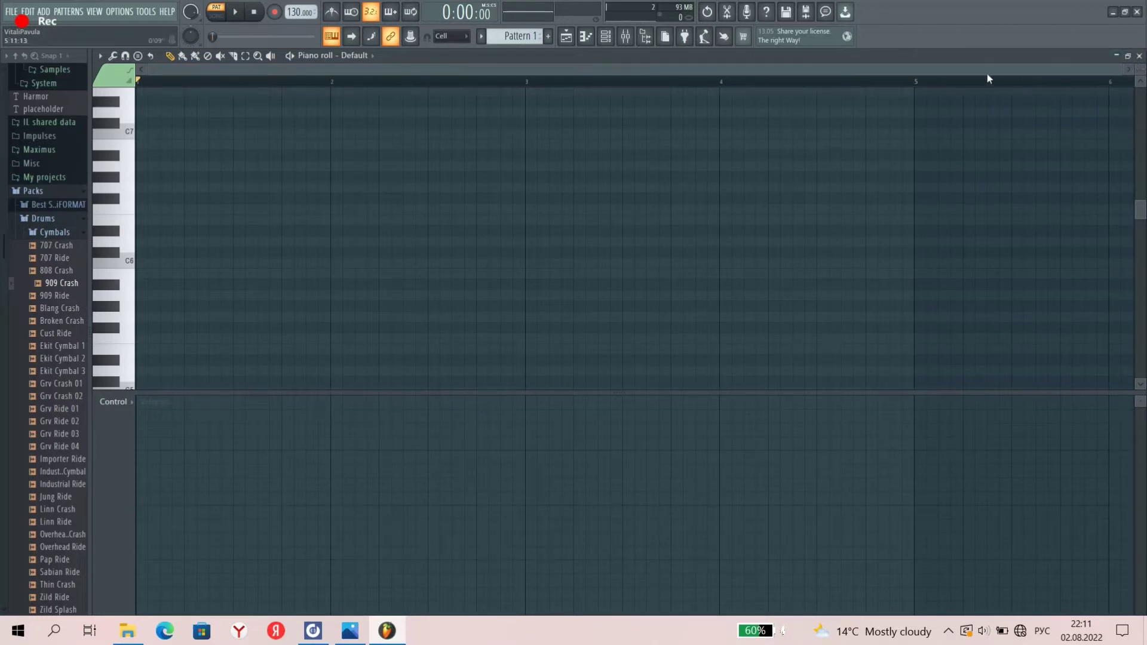
pyautogui.moveTo(1139, 215); pyautogui.dragTo(1133, 272)
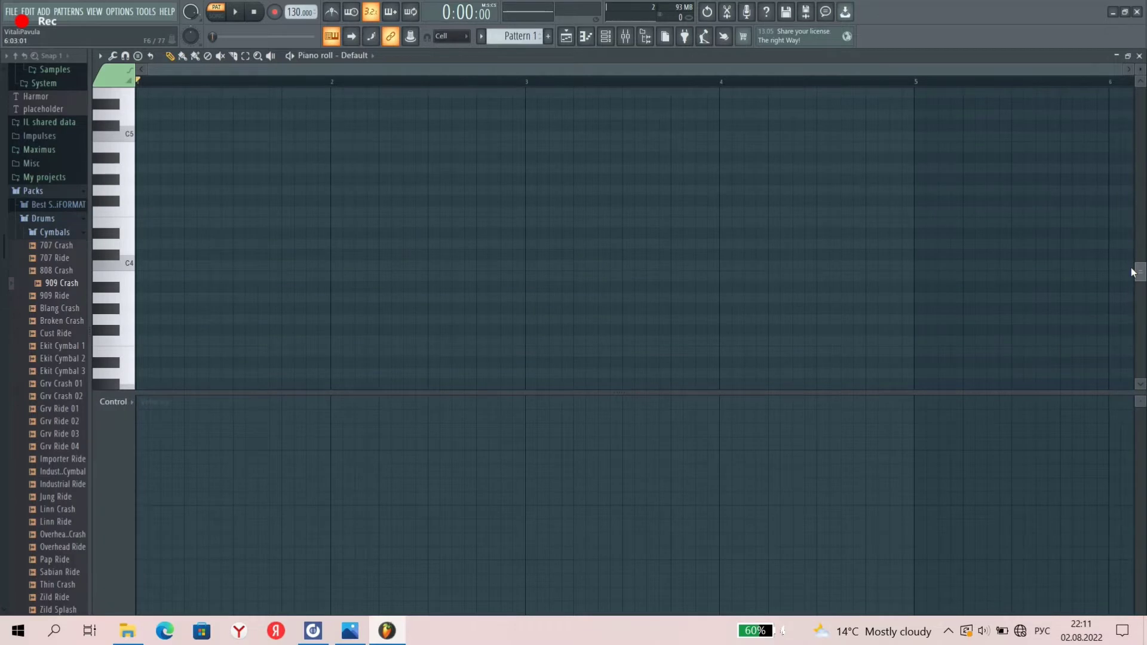
pyautogui.click(148, 265)
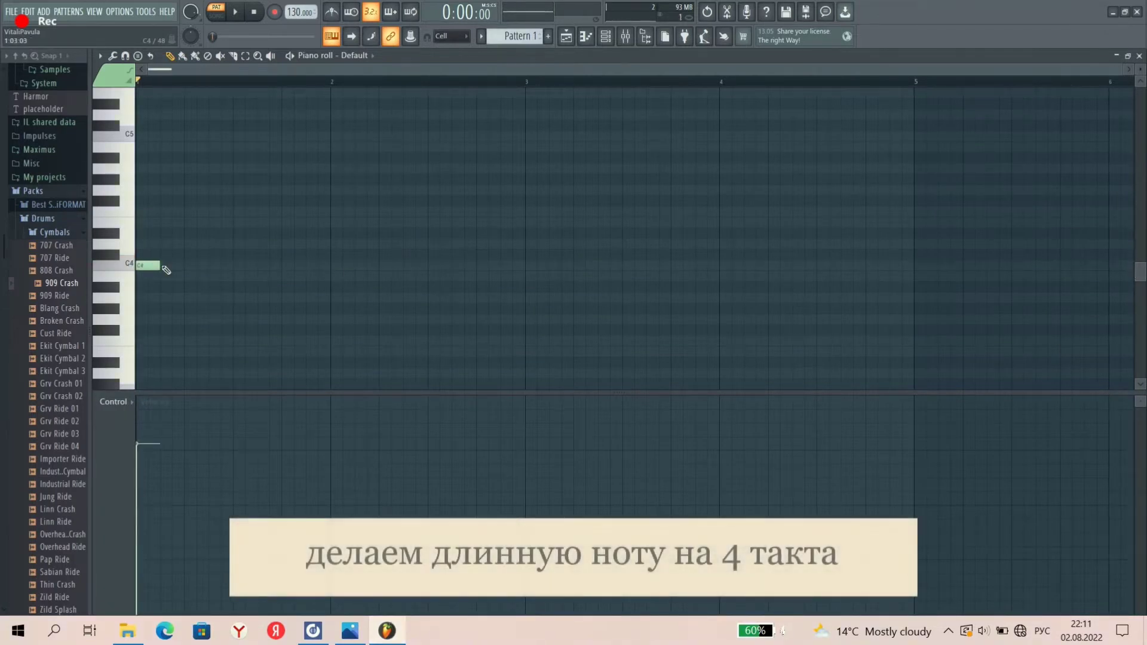
pyautogui.click(173, 266)
pyautogui.rightClick(173, 266)
pyautogui.moveTo(159, 266); pyautogui.dragTo(909, 295)
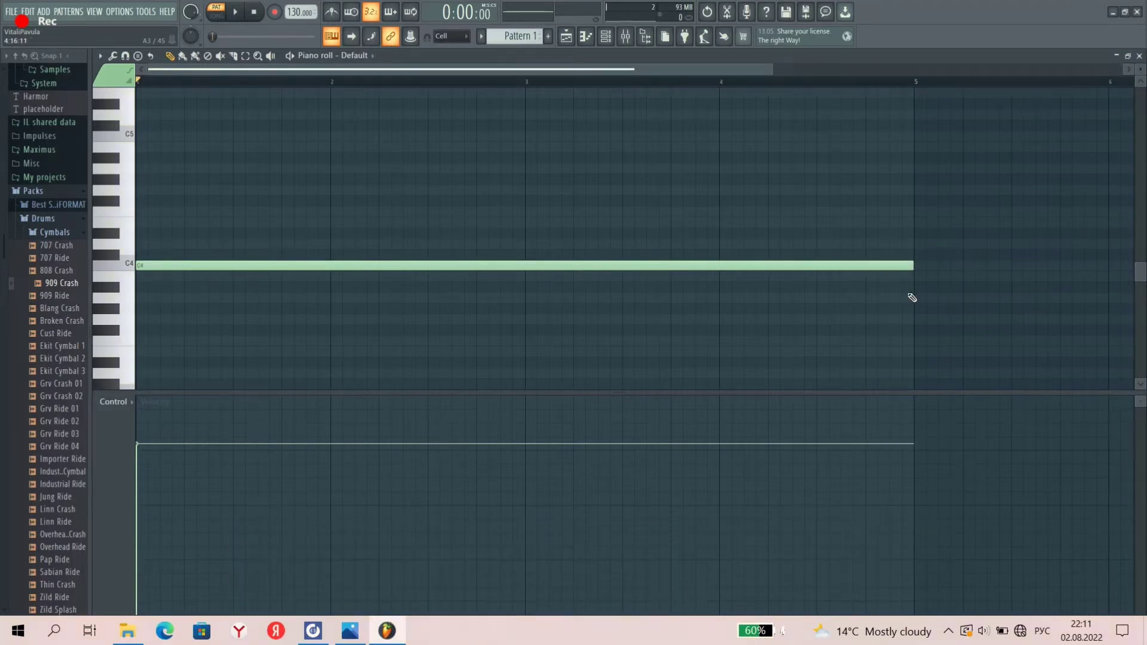
# Route the Default channel to mixer insert 5 and open the mixer
pyautogui.click(604, 35)
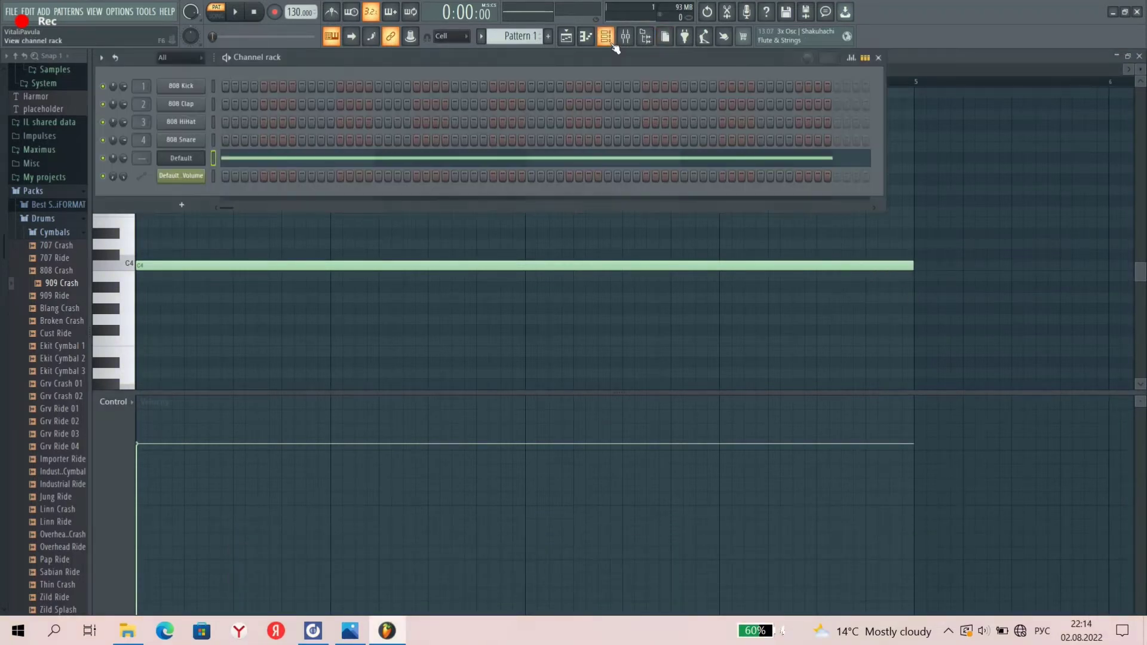
pyautogui.moveTo(141, 157)
pyautogui.mouseDown()
pyautogui.moveTo(141, 145)
pyautogui.moveTo(150, 163)
pyautogui.mouseUp()
pyautogui.click(625, 37)
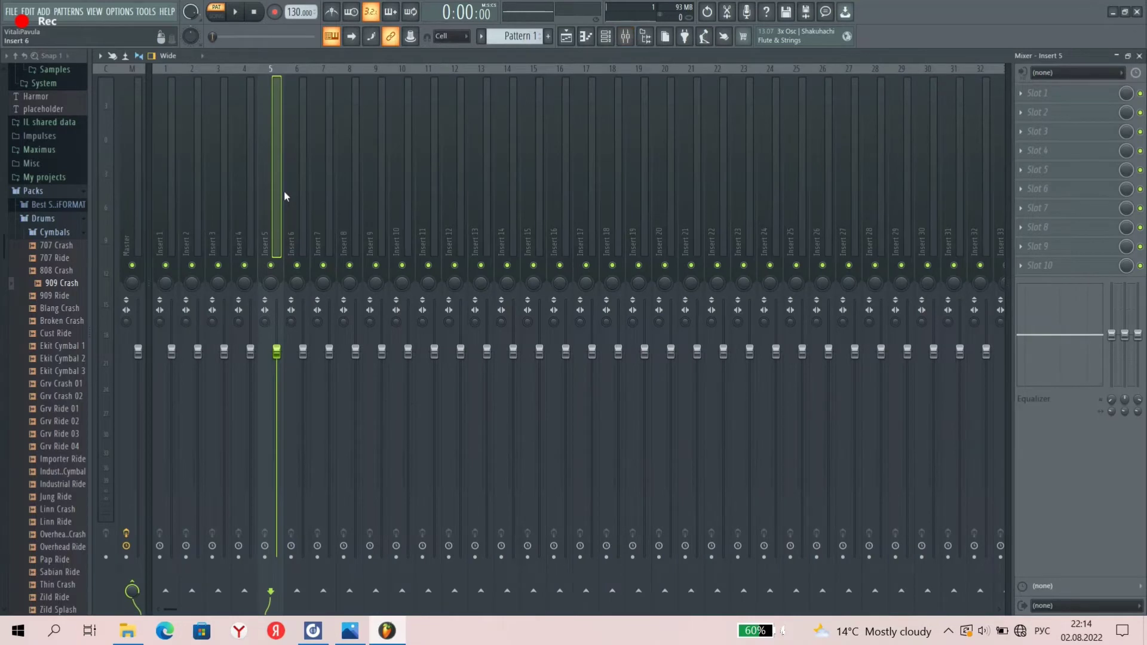
# Rename mixer insert 5 as "запись формы волны"
pyautogui.rightClick(278, 87)
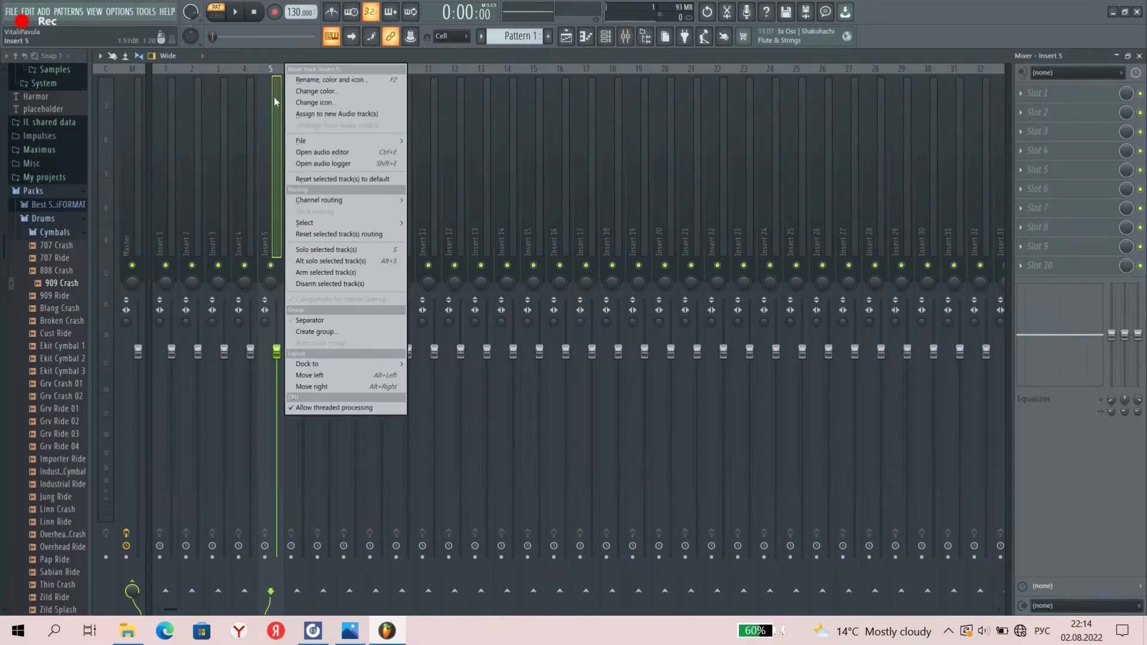
pyautogui.click(307, 80)
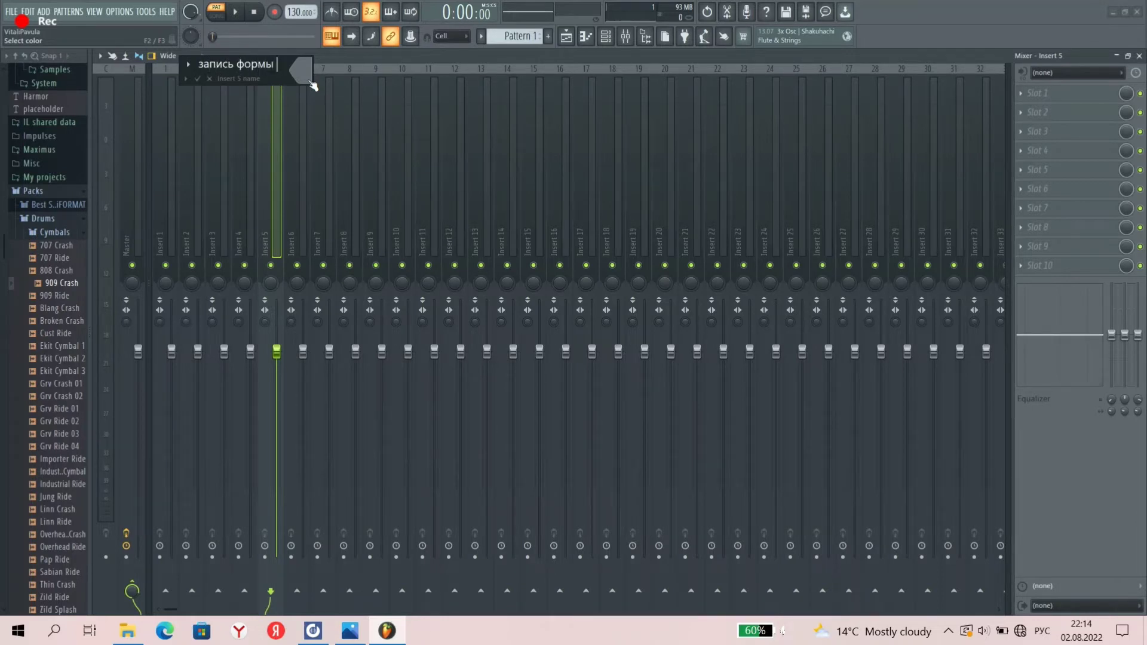
pyautogui.write('запись формы волны')
pyautogui.press('Return')
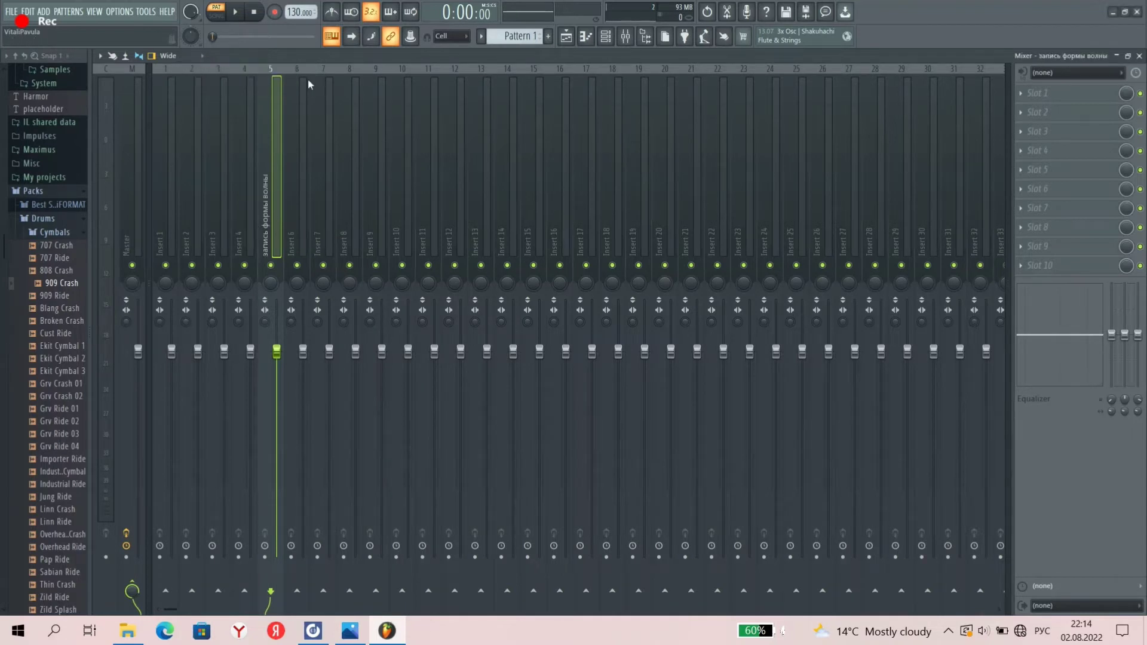
# Color the "запись формы волны" mixer track Lemon Lime (#84D400)
pyautogui.rightClick(278, 89)
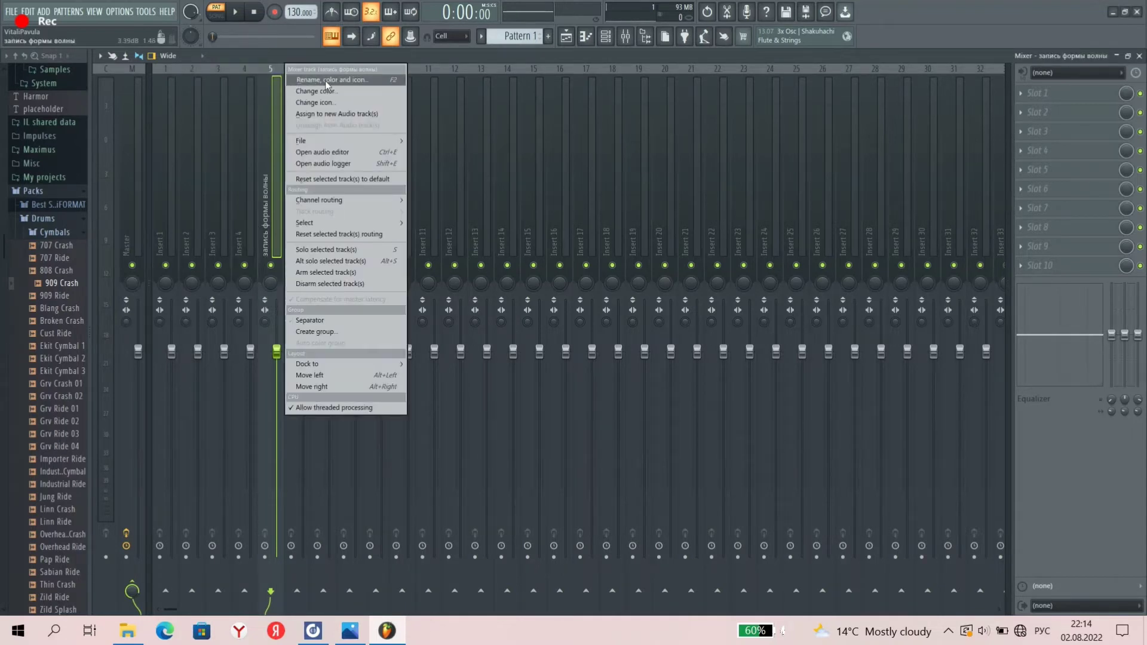
pyautogui.click(325, 80)
pyautogui.click(394, 126)
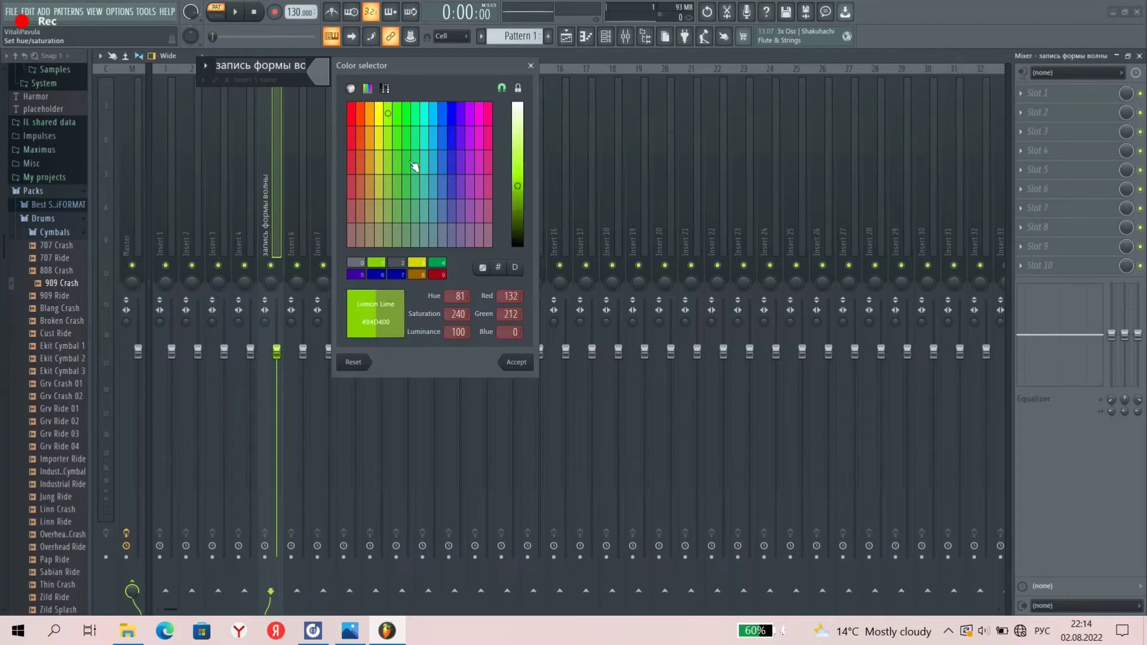
pyautogui.click(525, 365)
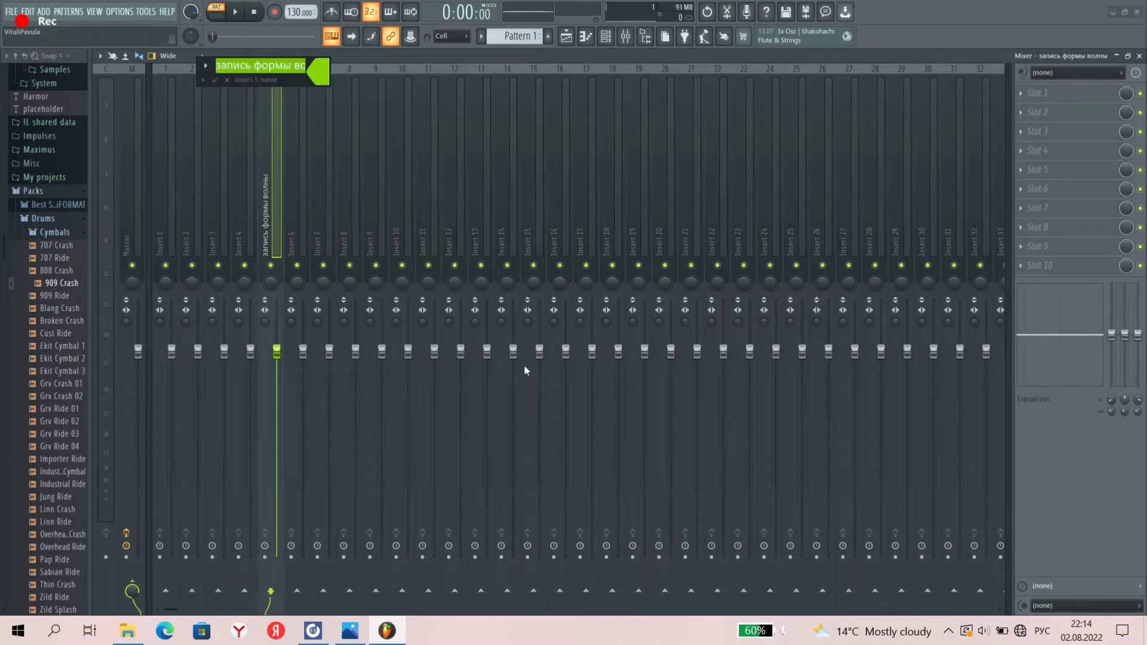
pyautogui.click(216, 80)
# Load Edison into the first effect slot of the "запись формы волны" track and set its recording mode to On play
pyautogui.click(1056, 93)
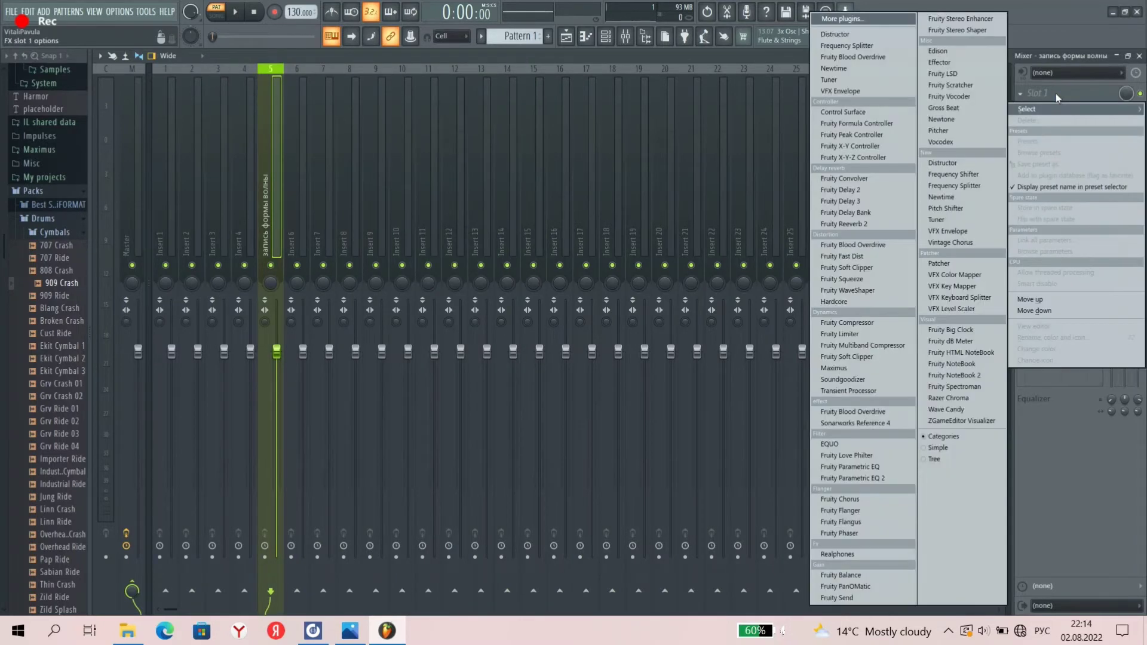
pyautogui.click(960, 55)
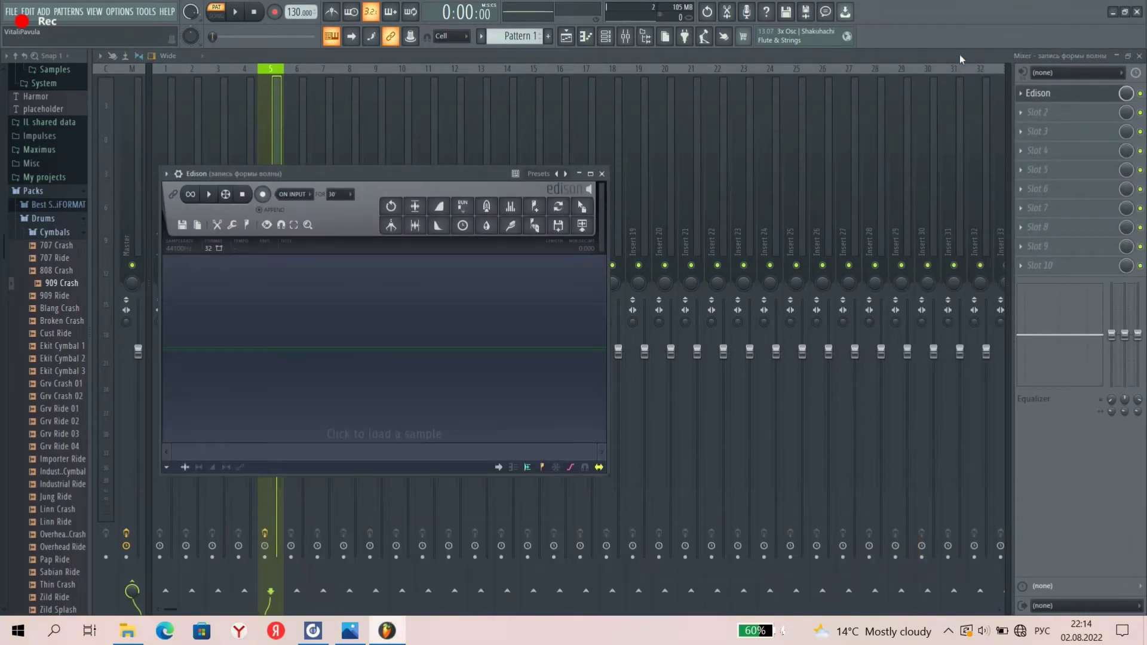
pyautogui.click(294, 194)
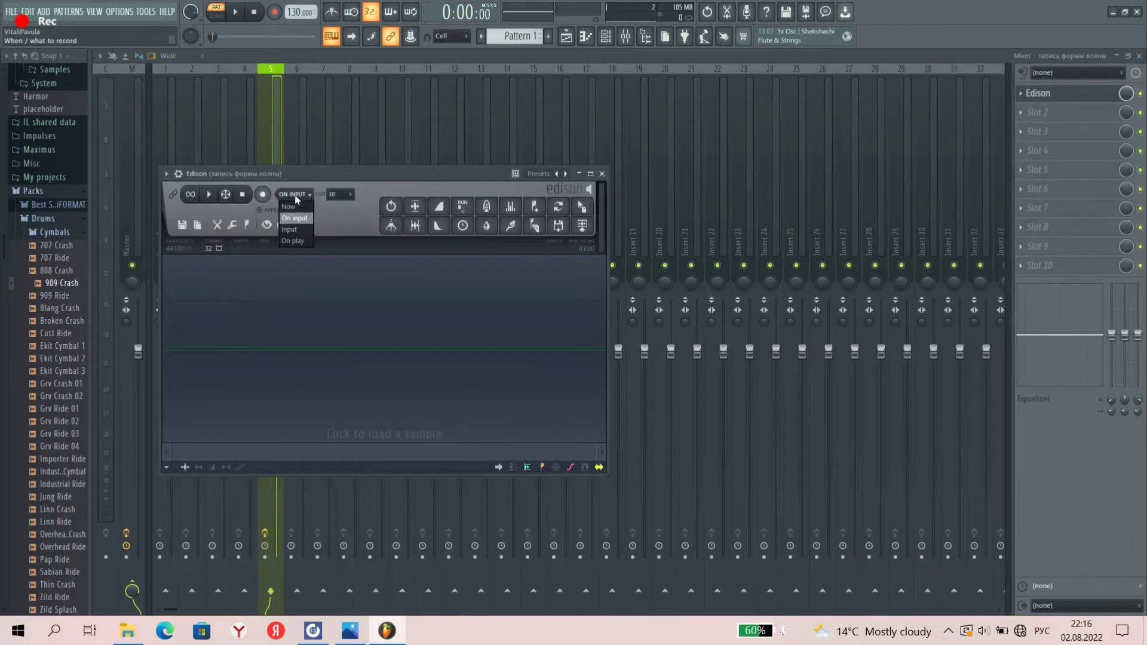
pyautogui.click(307, 239)
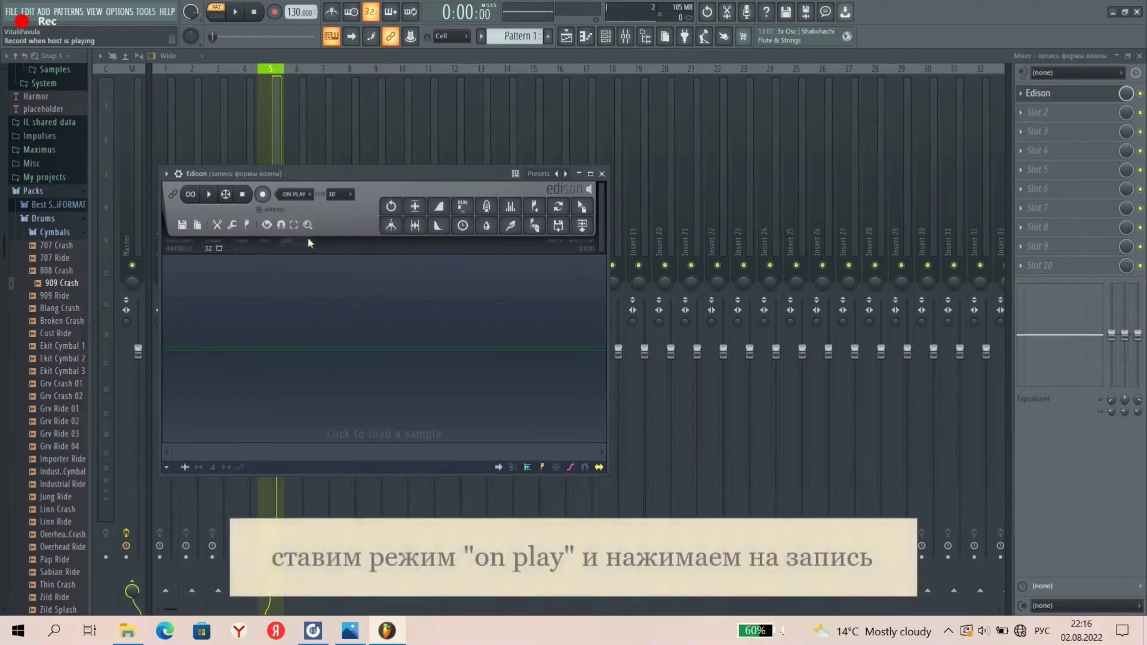
# Arm Edison for recording and switch playback to song mode
pyautogui.click(263, 194)
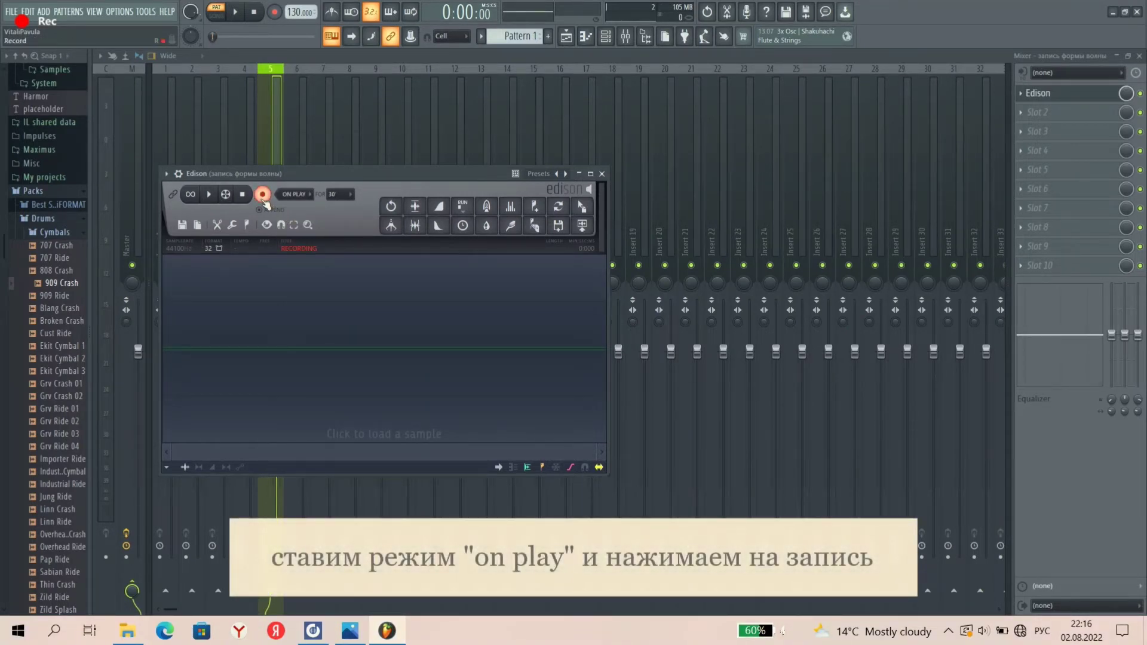
pyautogui.click(218, 16)
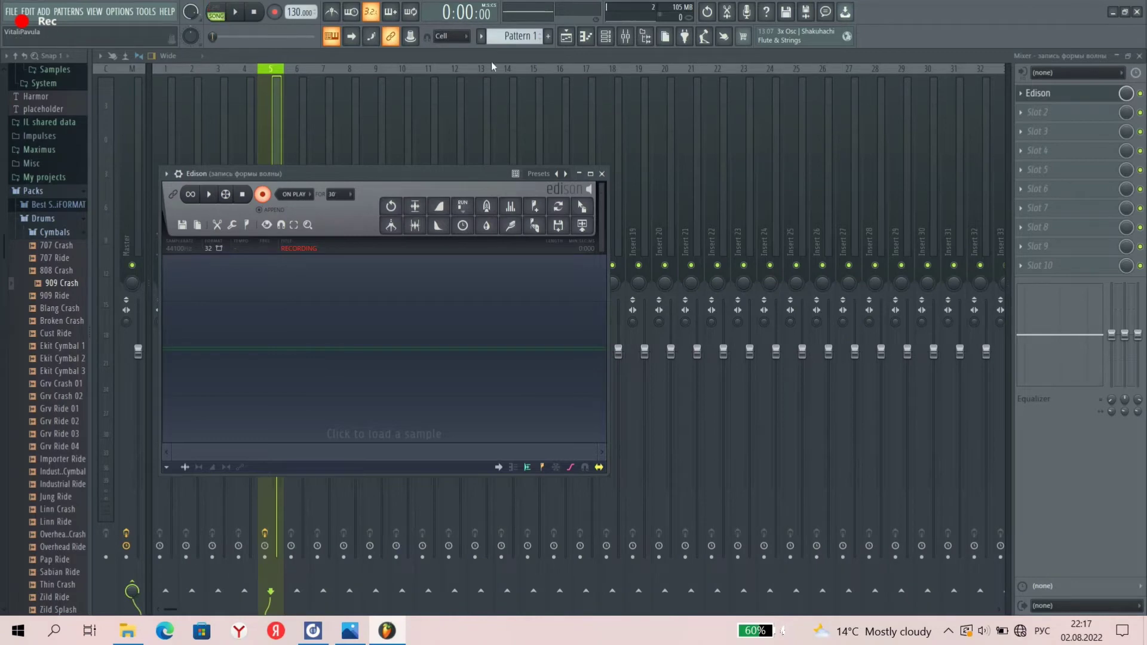
# Place Pattern 1 at bar 1 of playlist Track 1, directly above the Operator 1 volume automation clip
pyautogui.click(607, 37)
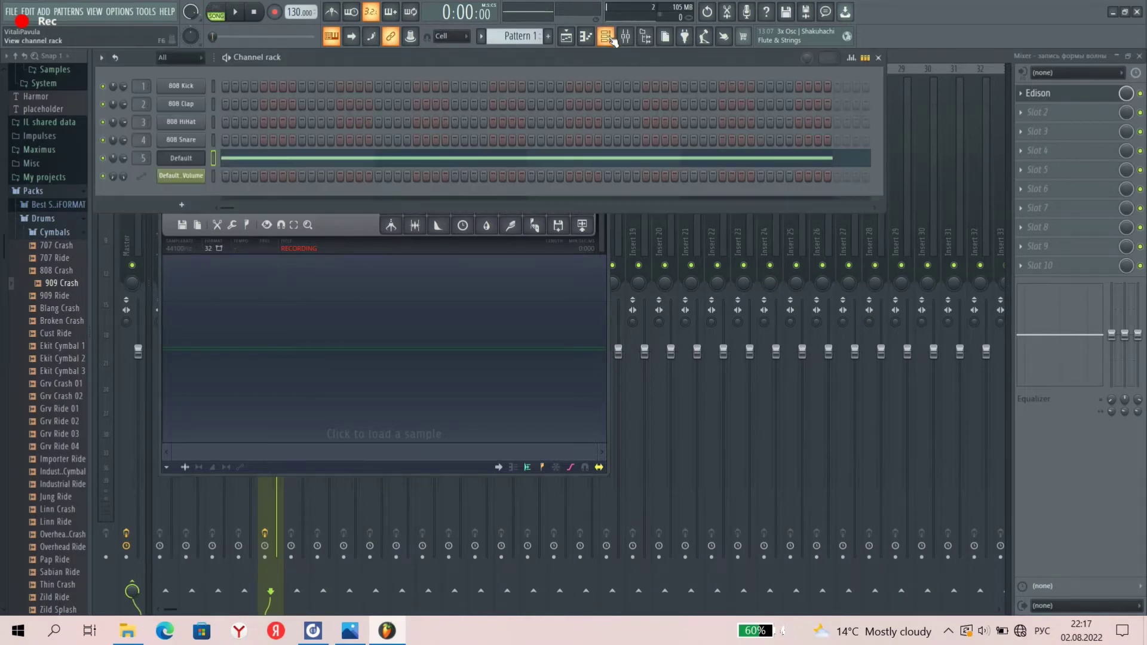
pyautogui.click(566, 37)
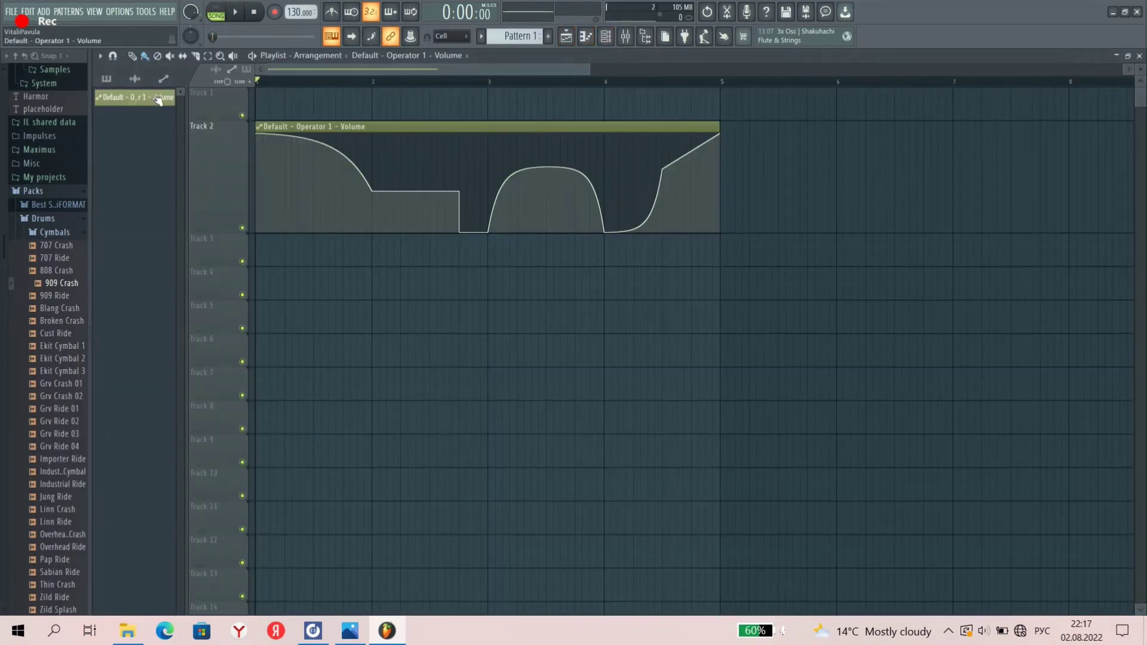
pyautogui.click(106, 78)
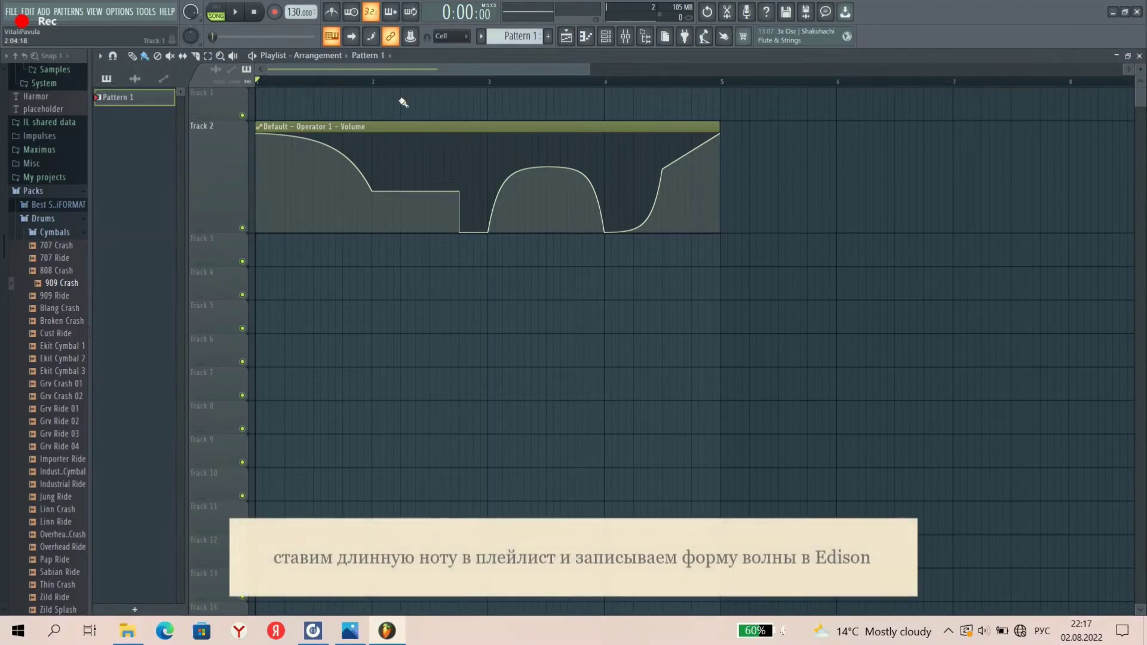
pyautogui.moveTo(403, 103)
pyautogui.mouseDown()
pyautogui.moveTo(460, 94)
pyautogui.moveTo(324, 94)
pyautogui.mouseUp()
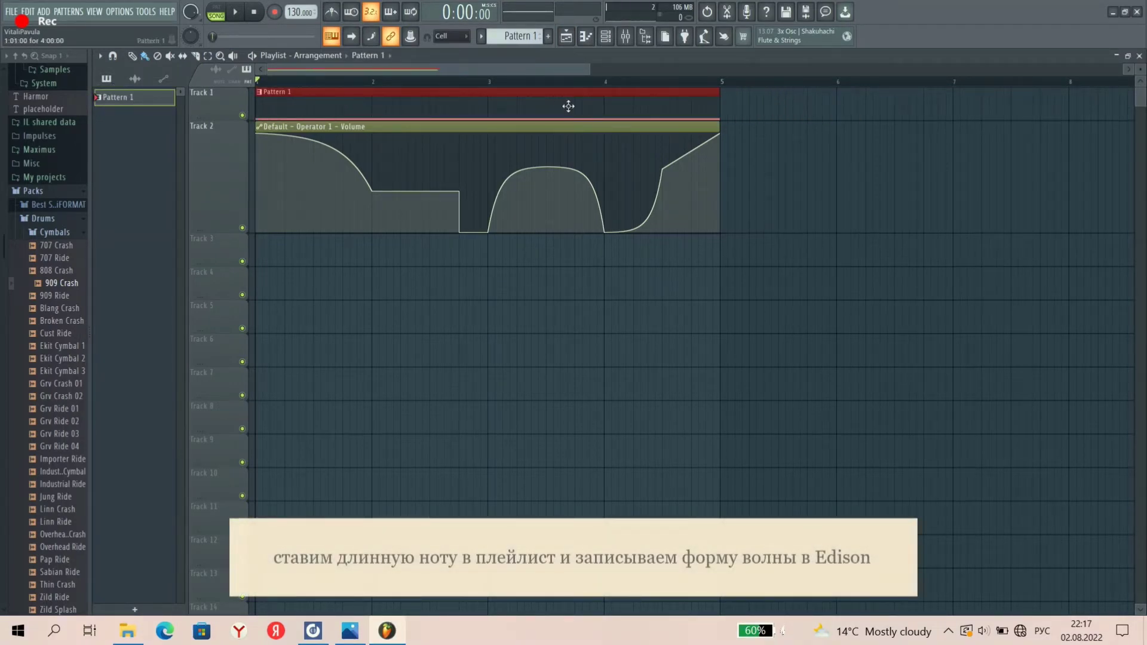
# Reopen Edison on the "запись формы волны" mixer track and play the song through the four bars to record the waveform
pyautogui.click(625, 36)
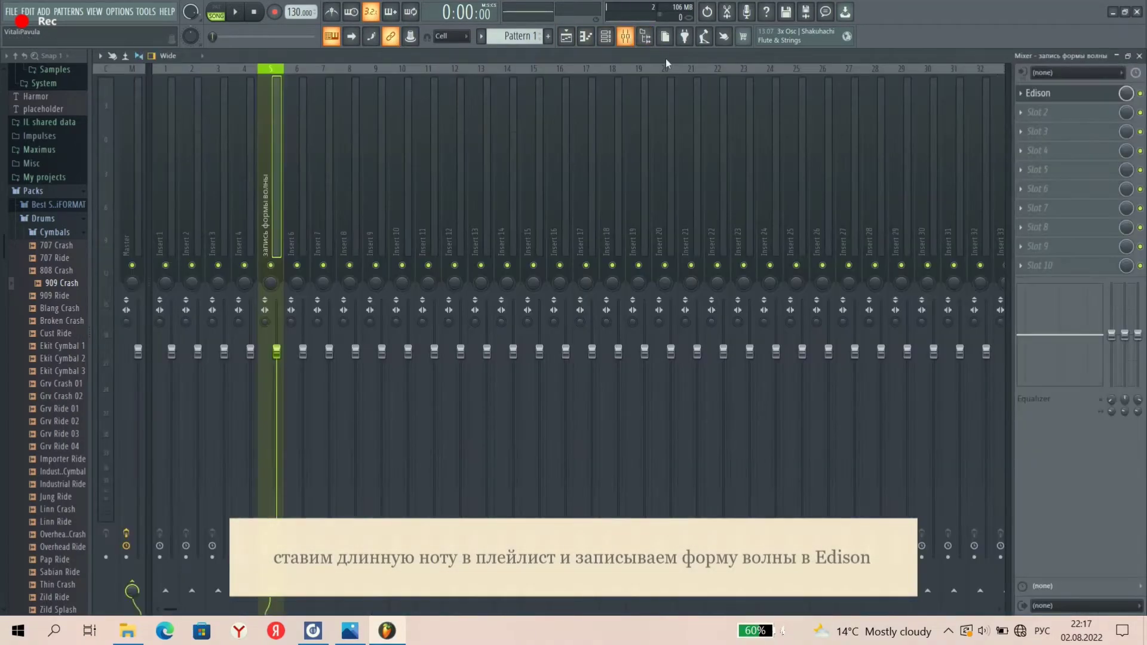
pyautogui.click(1042, 94)
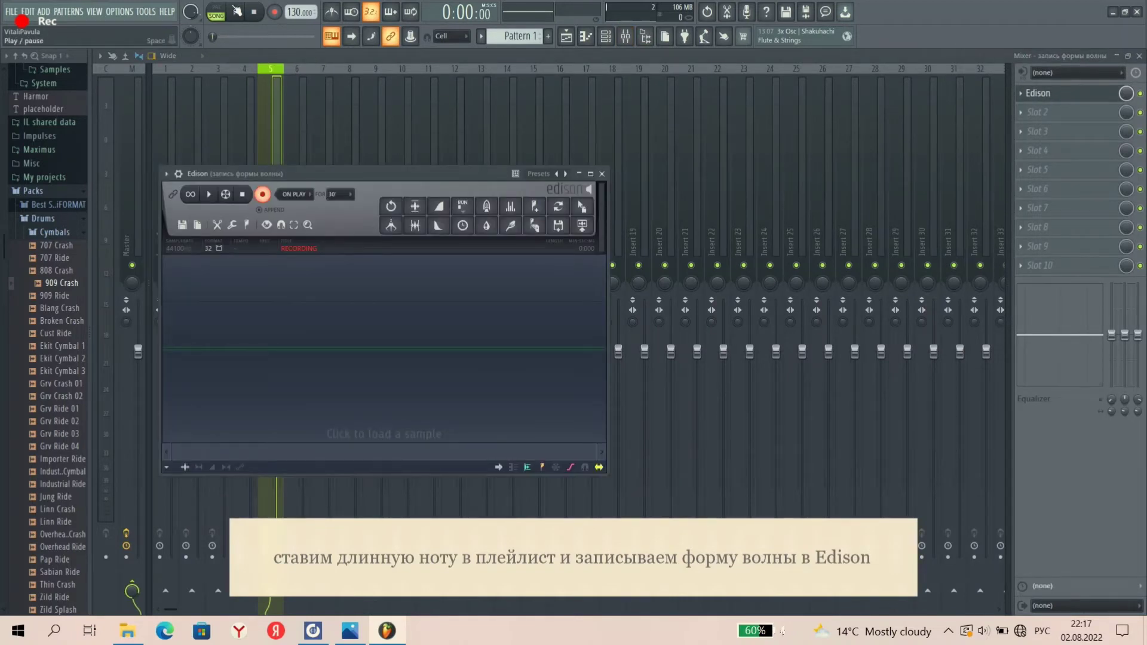
pyautogui.click(239, 13)
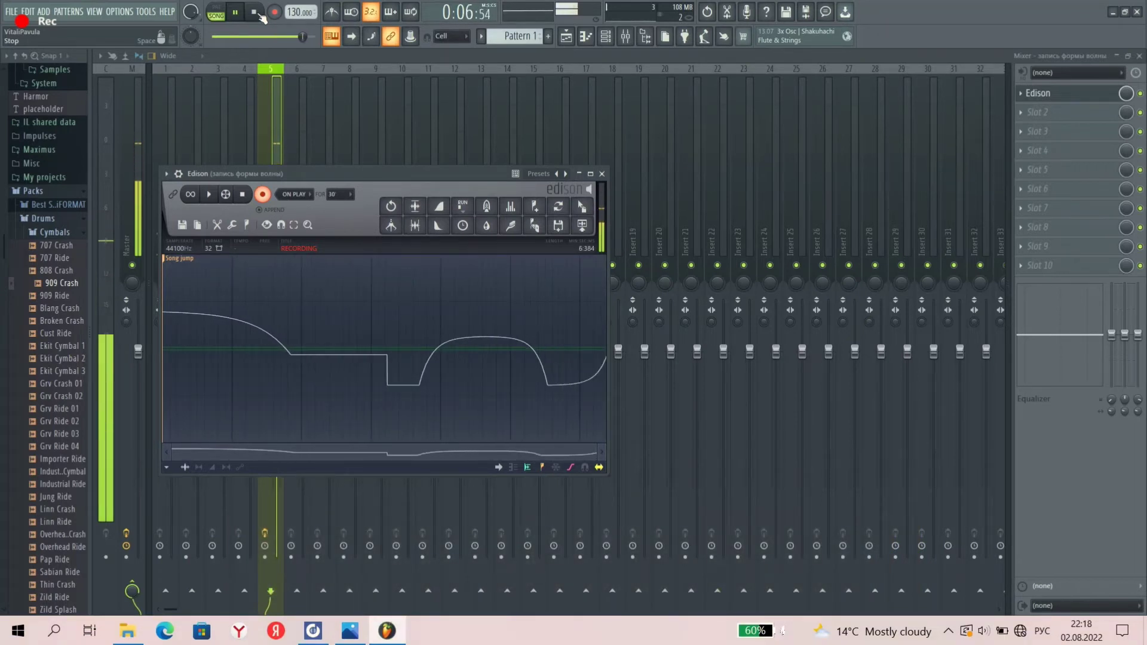
pyautogui.click(258, 13)
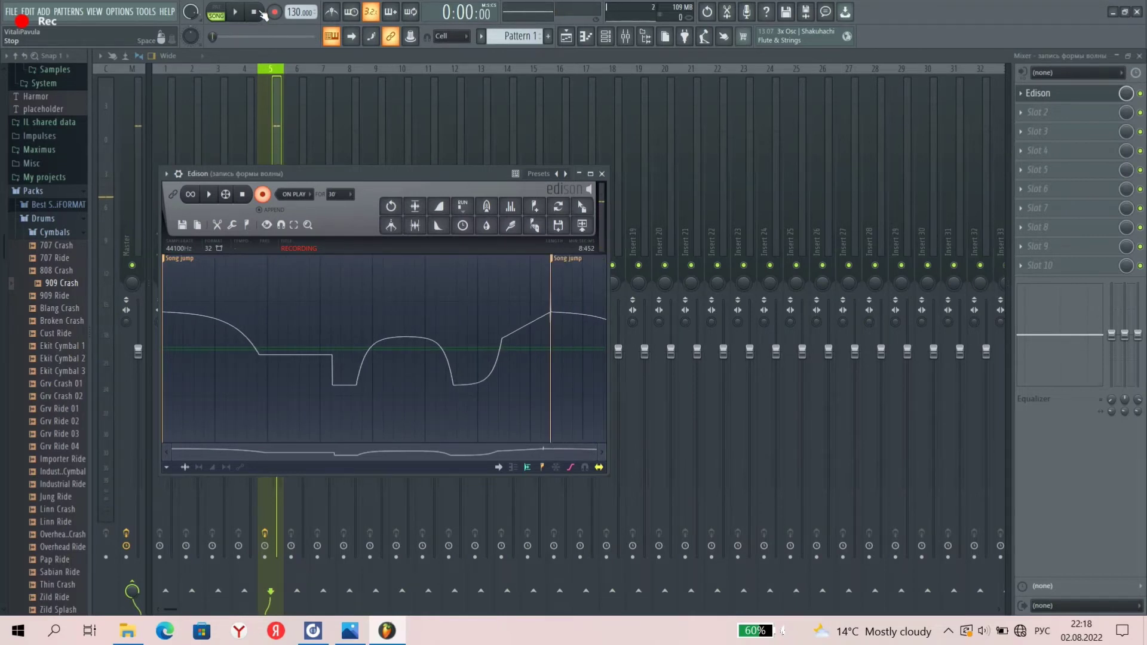
# Disarm Edison's recording and delete the surplus audio after the second "Song jump" marker
pyautogui.click(267, 199)
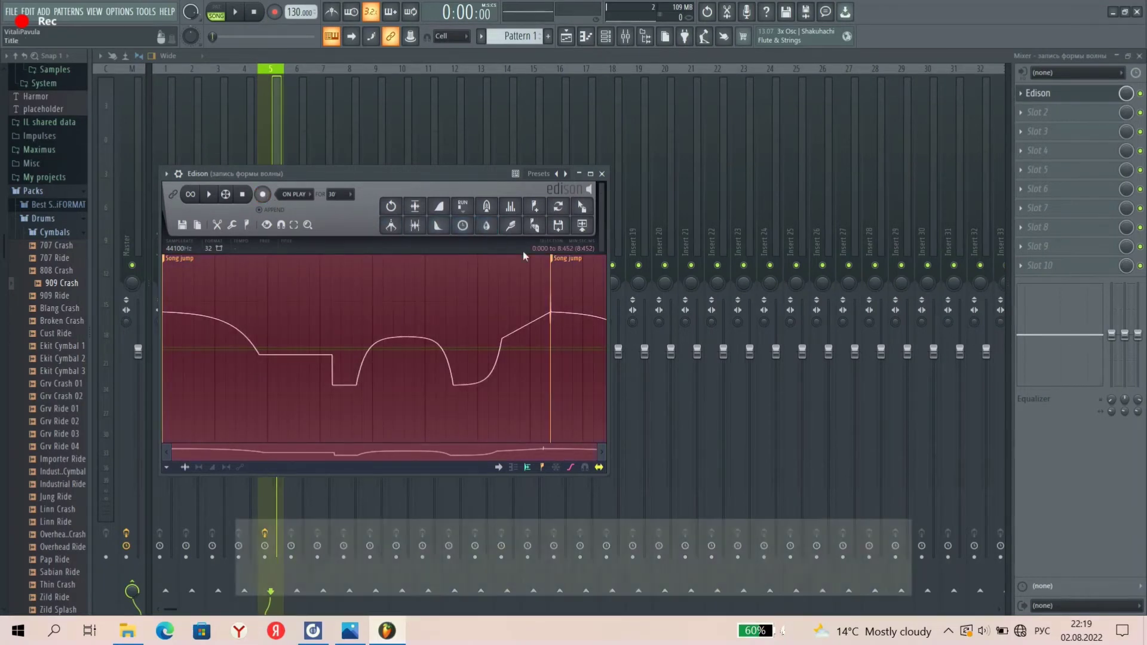
pyautogui.click(556, 264)
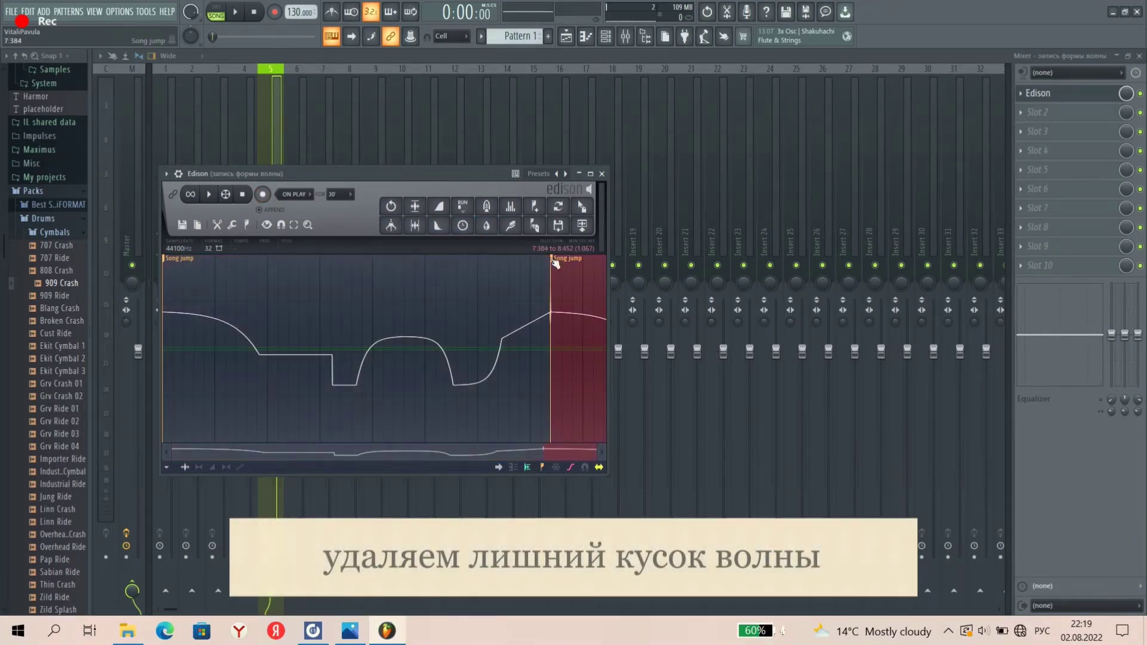
pyautogui.press('Delete')
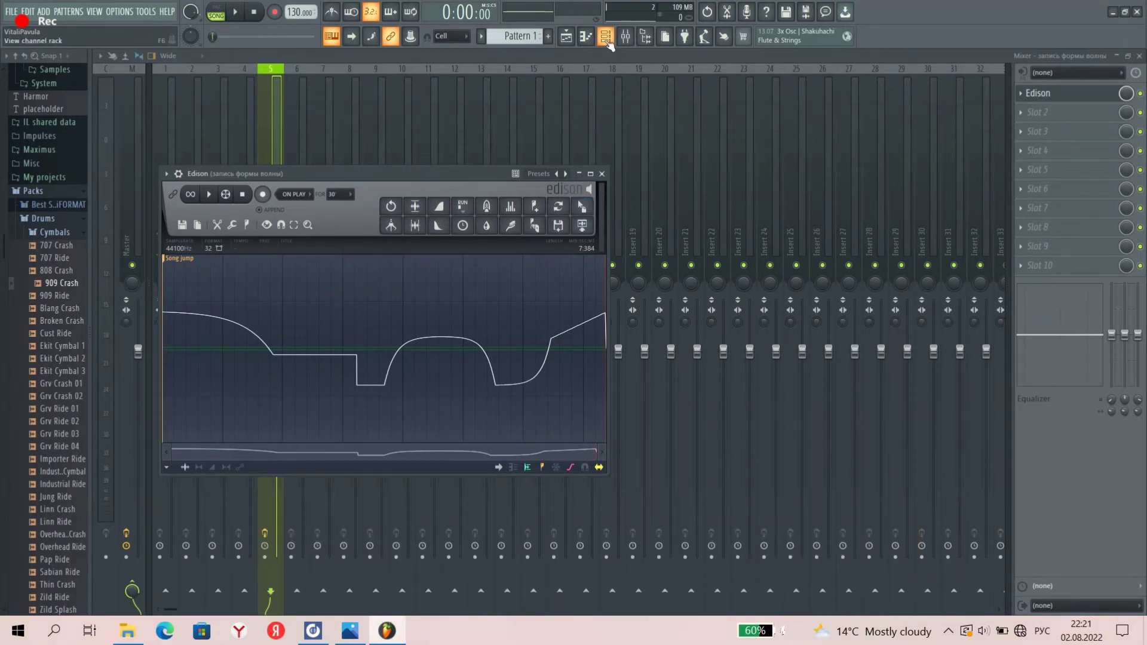
# Add a Harmor channel to the channel rack and load its Default preset
pyautogui.click(605, 37)
pyautogui.click(185, 206)
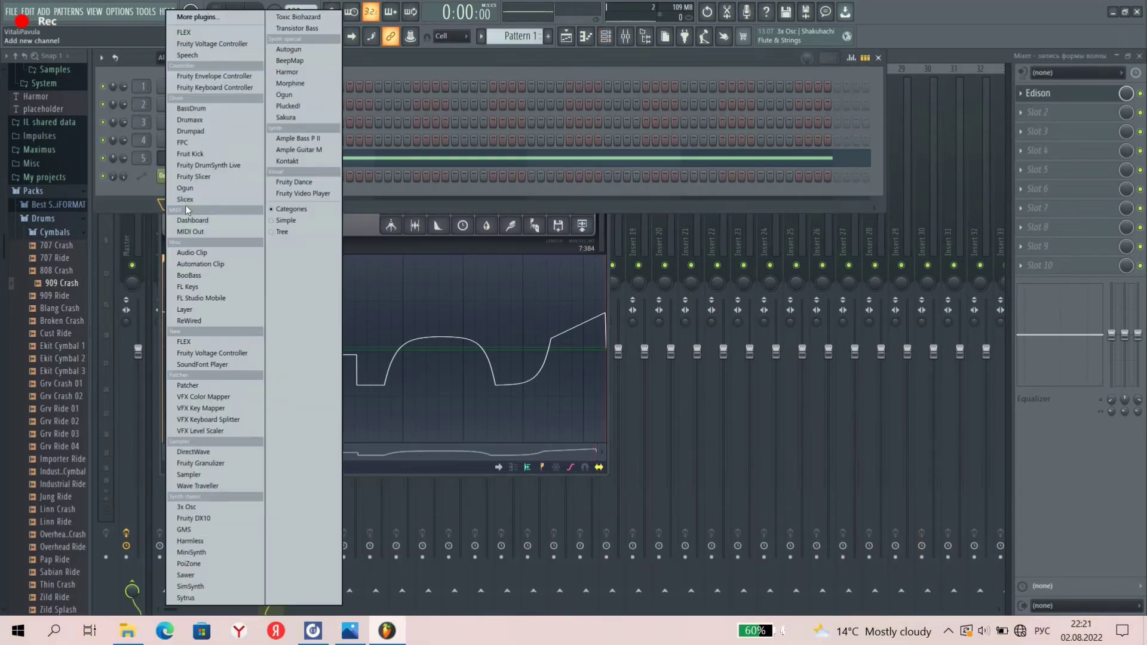
pyautogui.click(306, 70)
pyautogui.moveTo(391, 174); pyautogui.dragTo(536, 152)
pyautogui.click(844, 156)
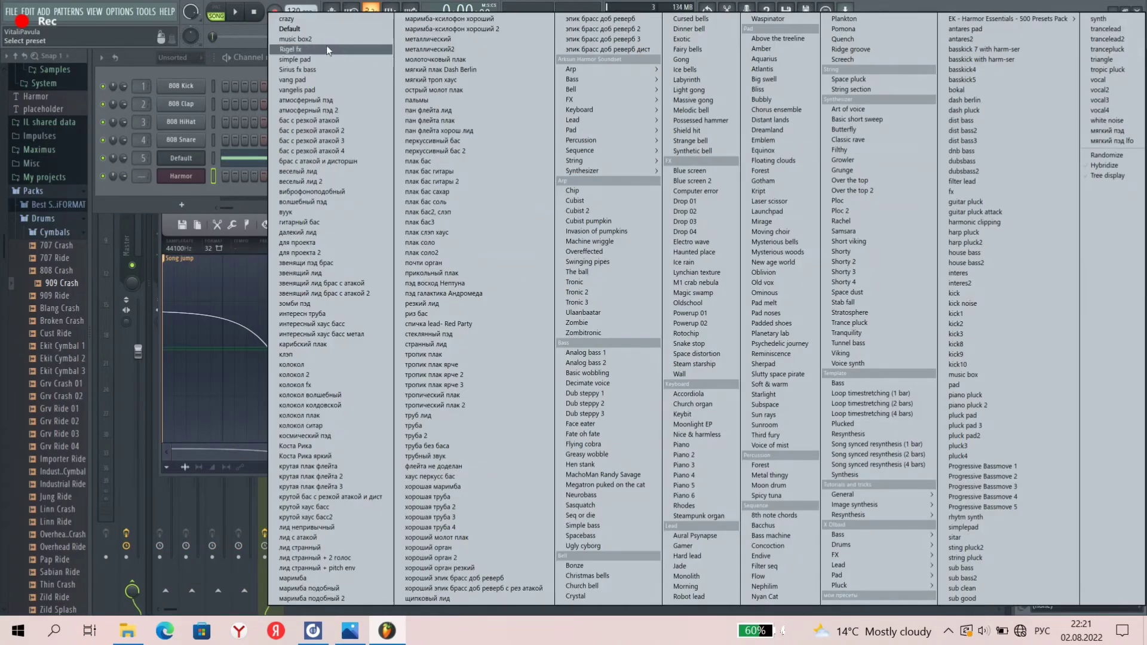
pyautogui.click(303, 29)
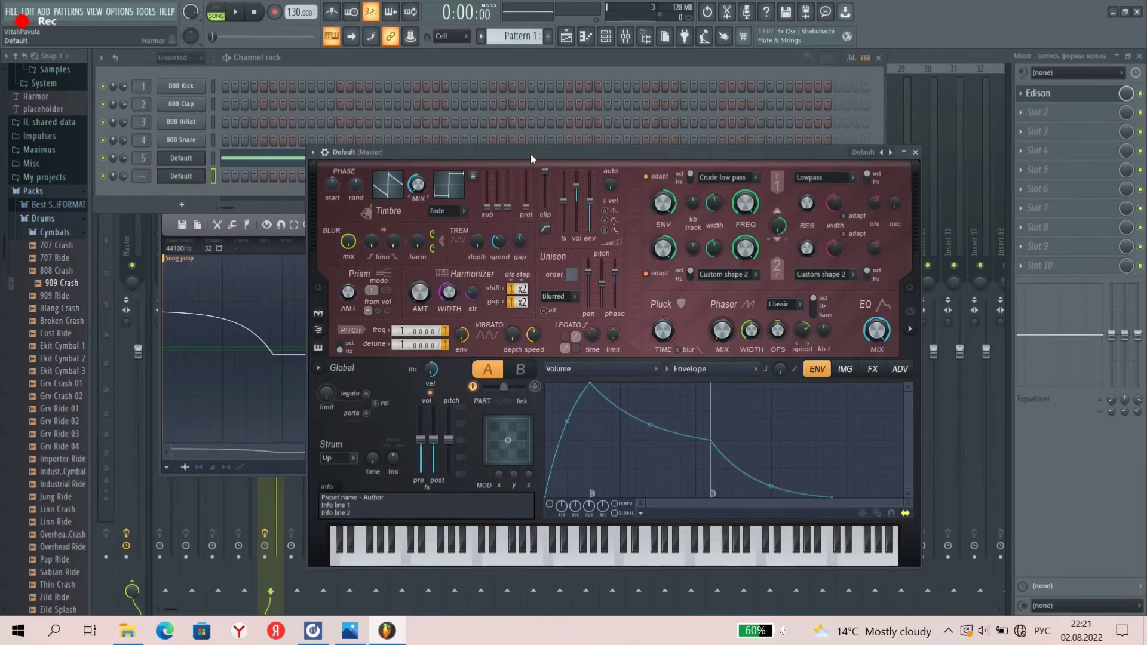
# Arrange Harmor and Edison side by side and copy the recorded wave from Edison into Harmor's first timbre slot
pyautogui.moveTo(530, 154); pyautogui.dragTo(738, 101)
pyautogui.click(342, 233)
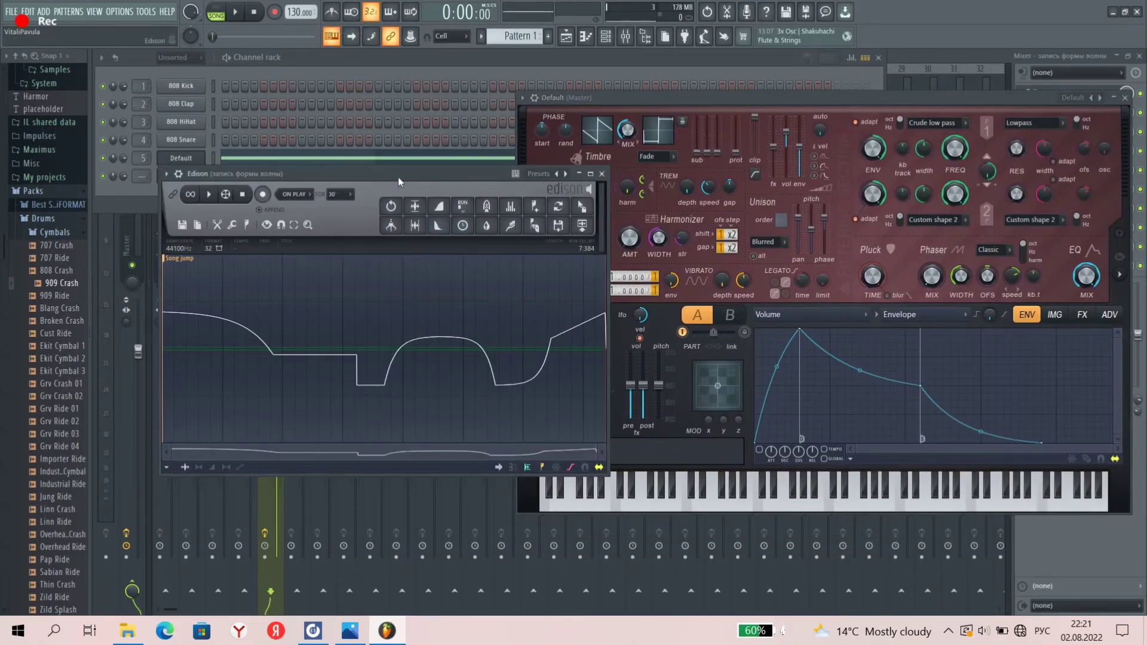
pyautogui.moveTo(395, 175); pyautogui.dragTo(320, 122)
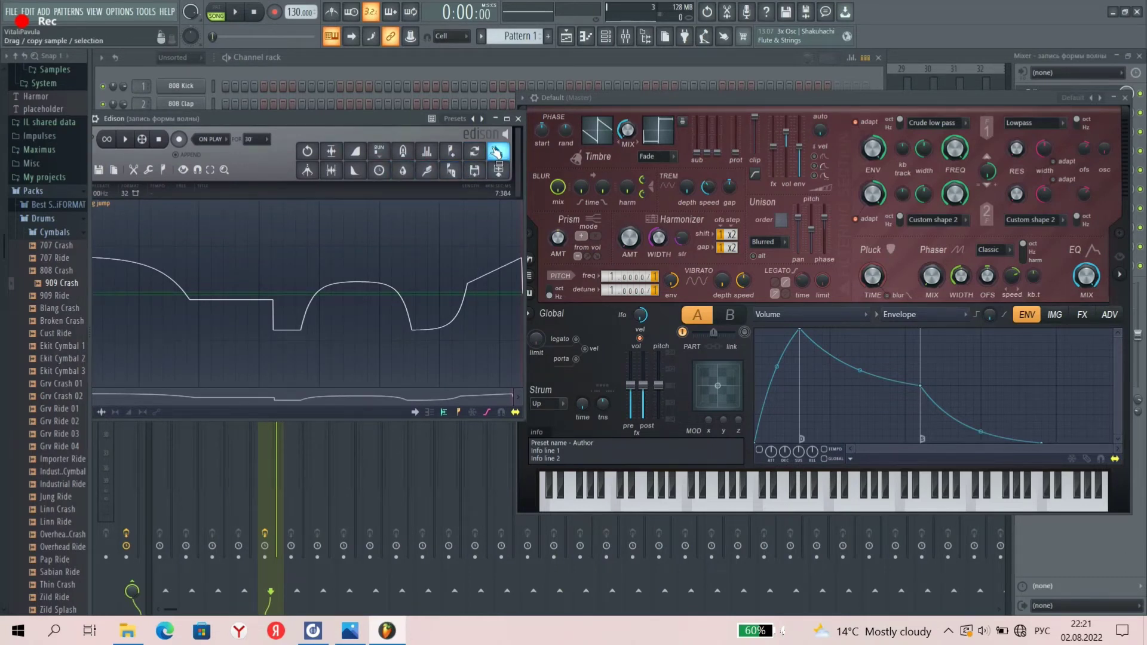
pyautogui.moveTo(498, 154); pyautogui.dragTo(598, 135)
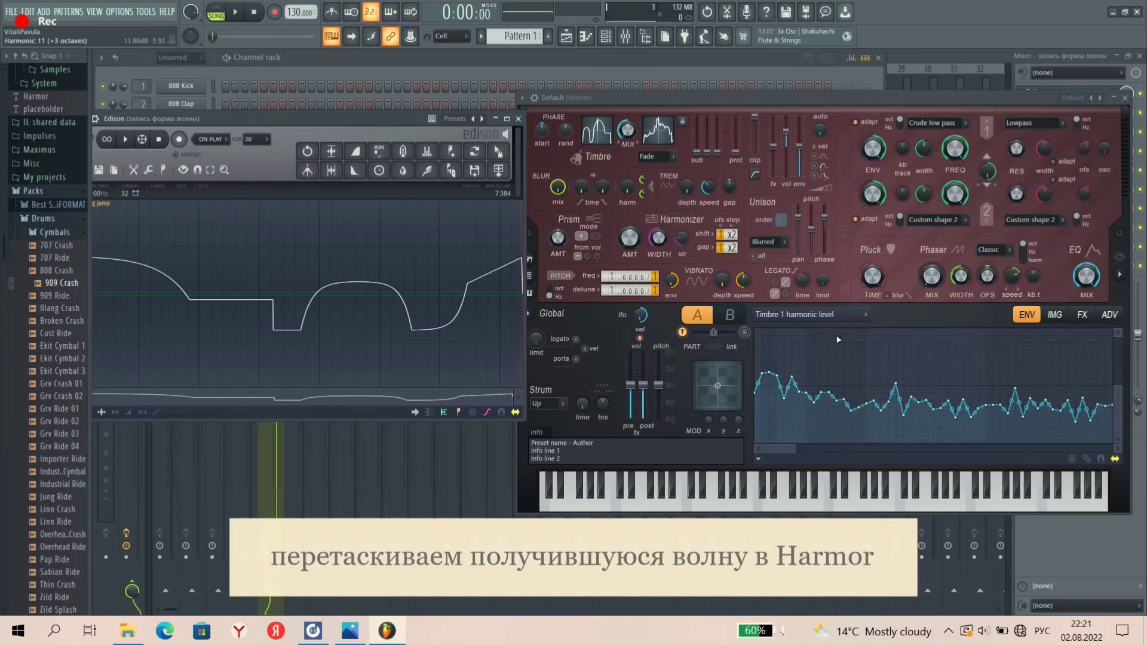
# Examine Harmor's Timbre 1 harmonic level and Harmonic phase graphs across the harmonic range
pyautogui.moveTo(795, 447); pyautogui.dragTo(764, 447)
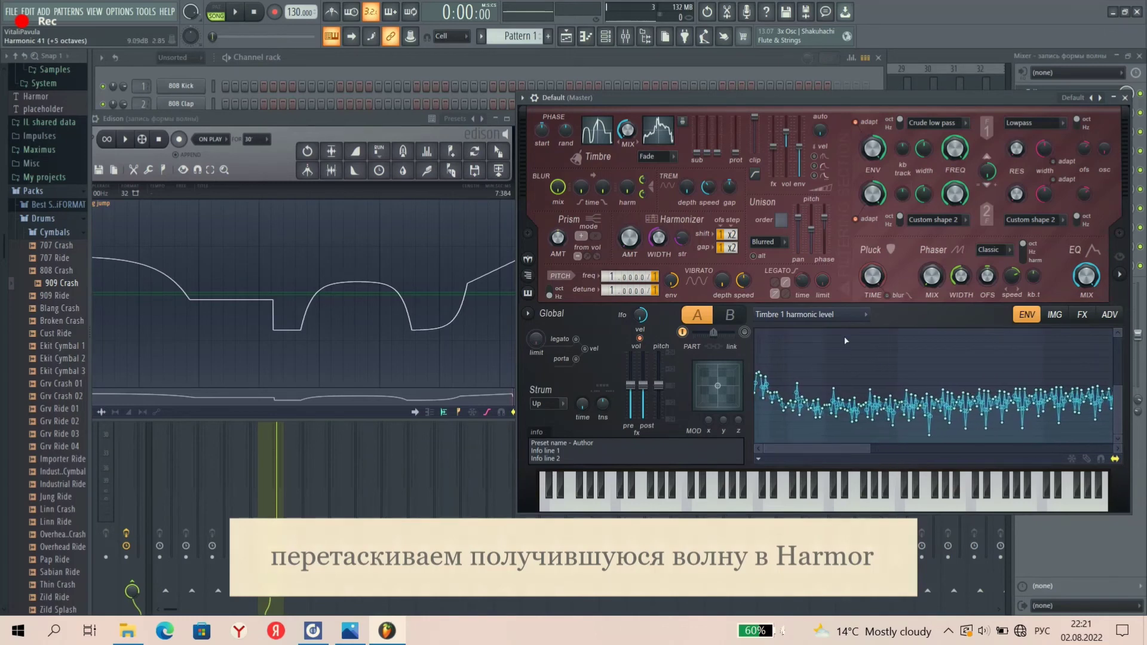
pyautogui.click(848, 314)
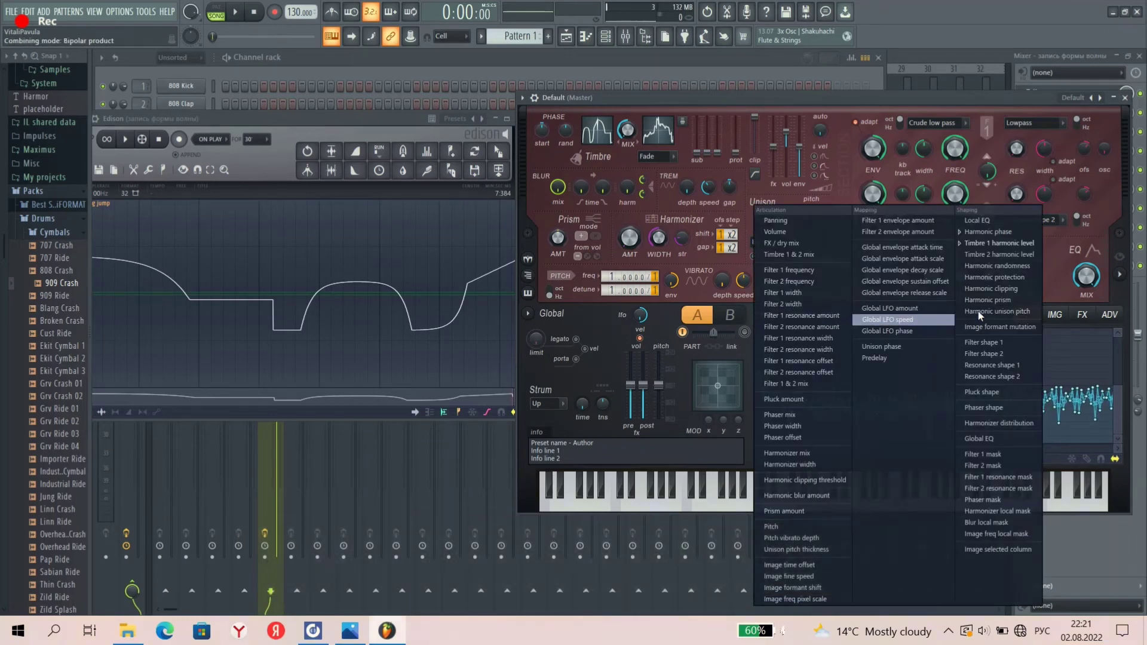
pyautogui.click(984, 232)
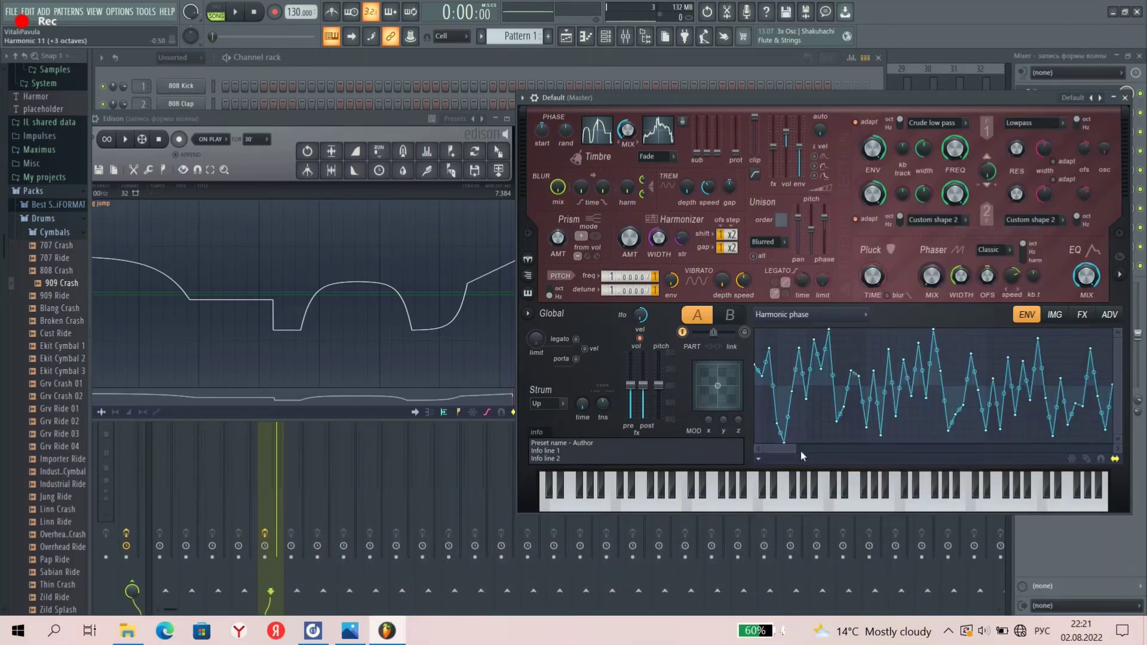
pyautogui.moveTo(801, 450); pyautogui.dragTo(1096, 442)
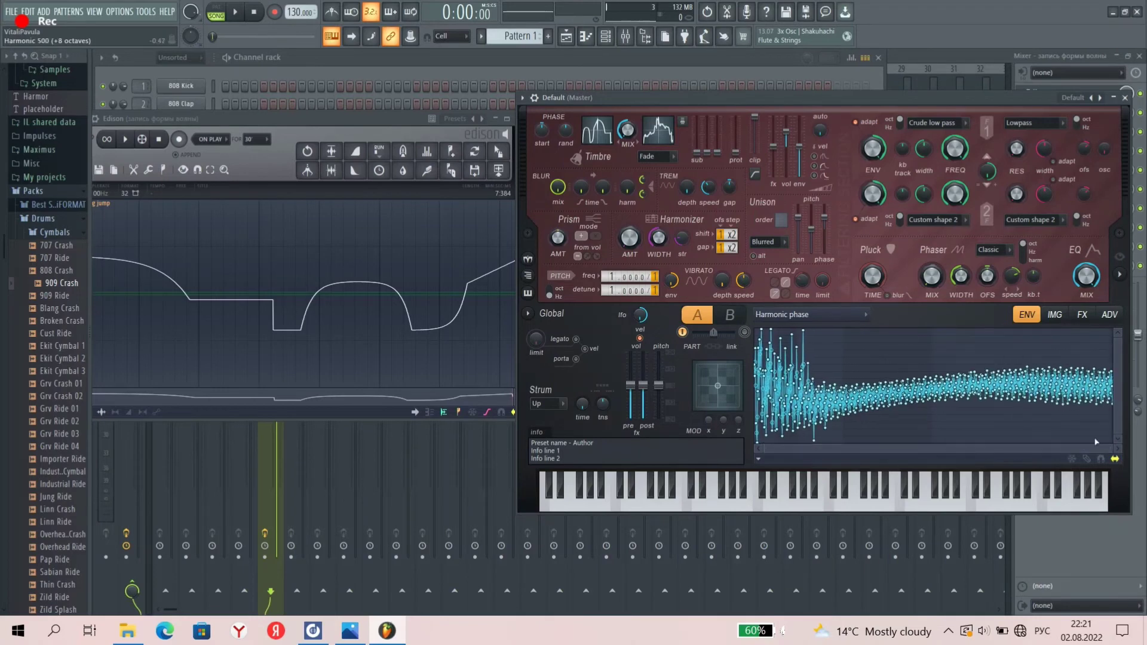
pyautogui.click(843, 314)
pyautogui.click(993, 254)
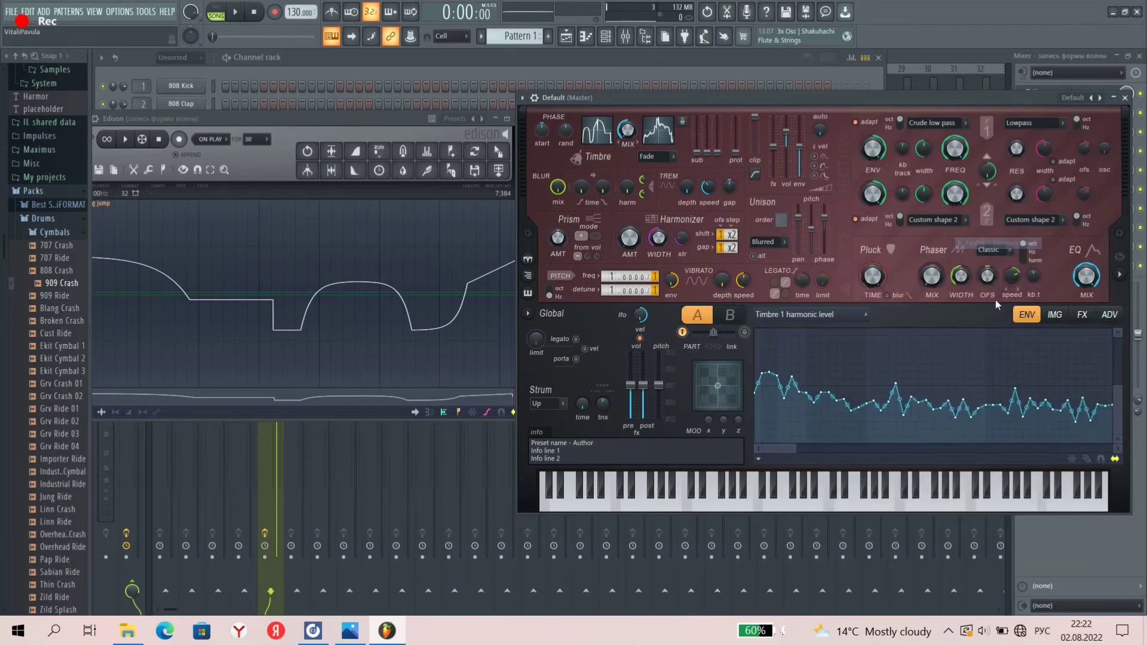
pyautogui.moveTo(797, 451); pyautogui.dragTo(860, 451)
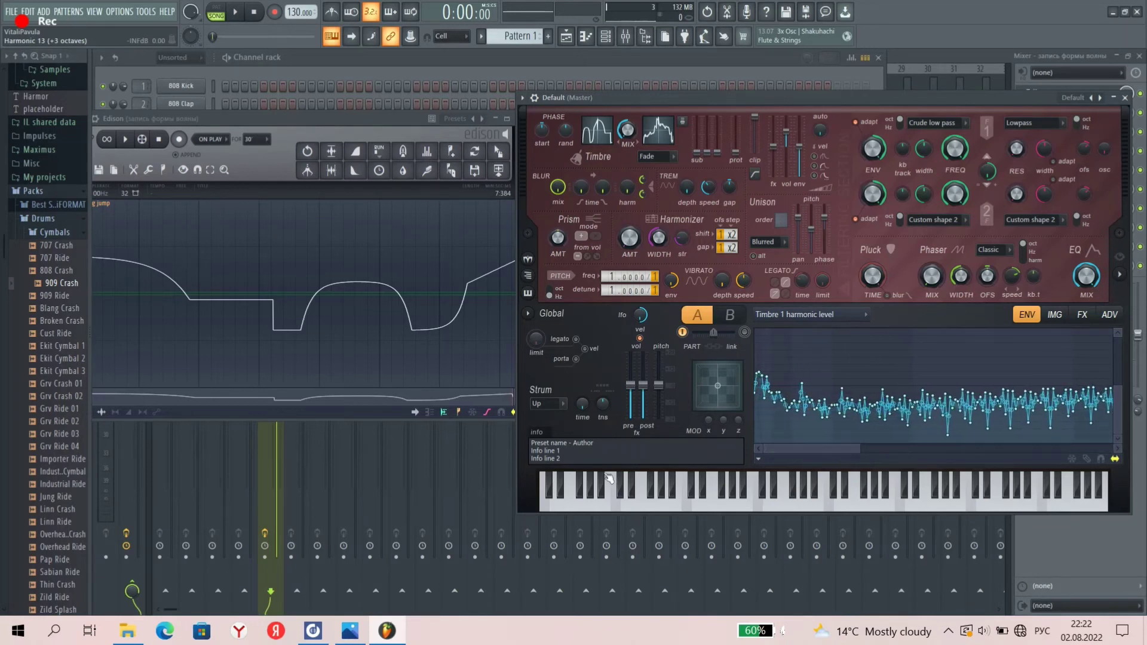
# Audition the new timbre by playing several low notes on Harmor's keyboard
pyautogui.click(615, 509)
pyautogui.click(586, 507)
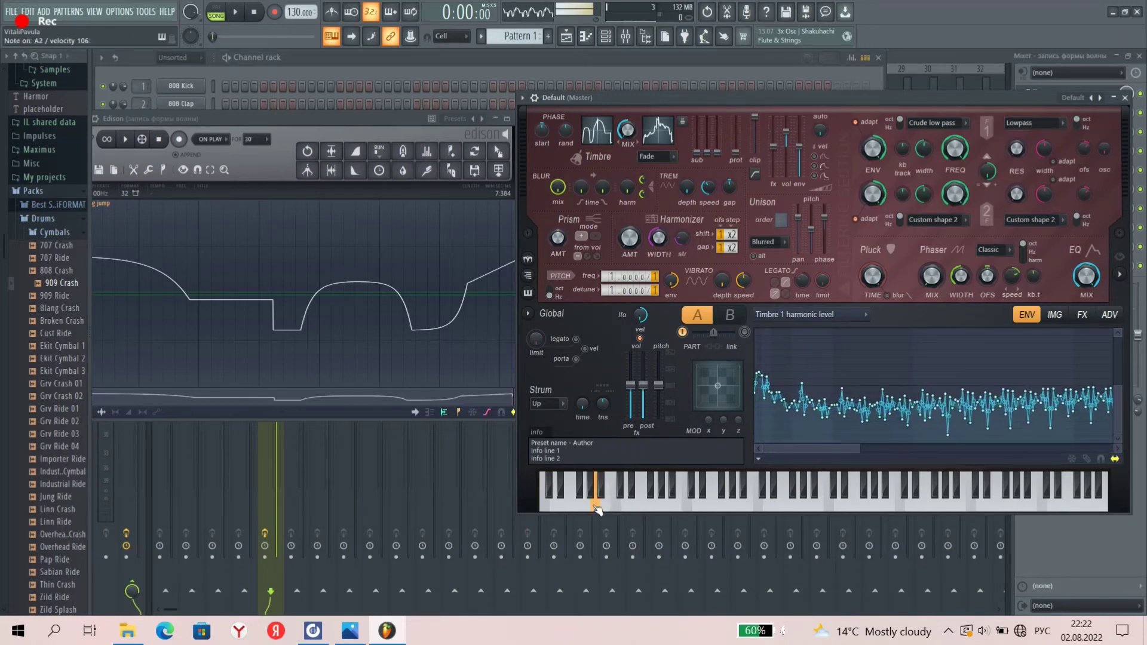
pyautogui.moveTo(587, 509); pyautogui.dragTo(663, 505)
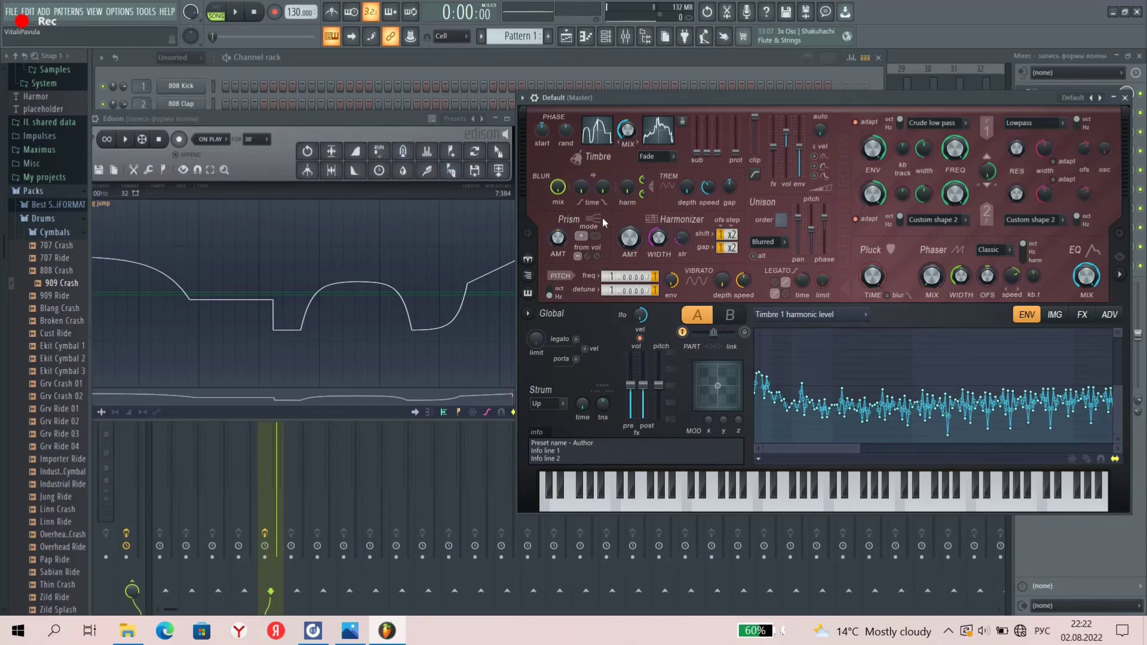
# Add a Sytrus channel to the channel rack and load its Default preset
pyautogui.click(605, 37)
pyautogui.click(182, 205)
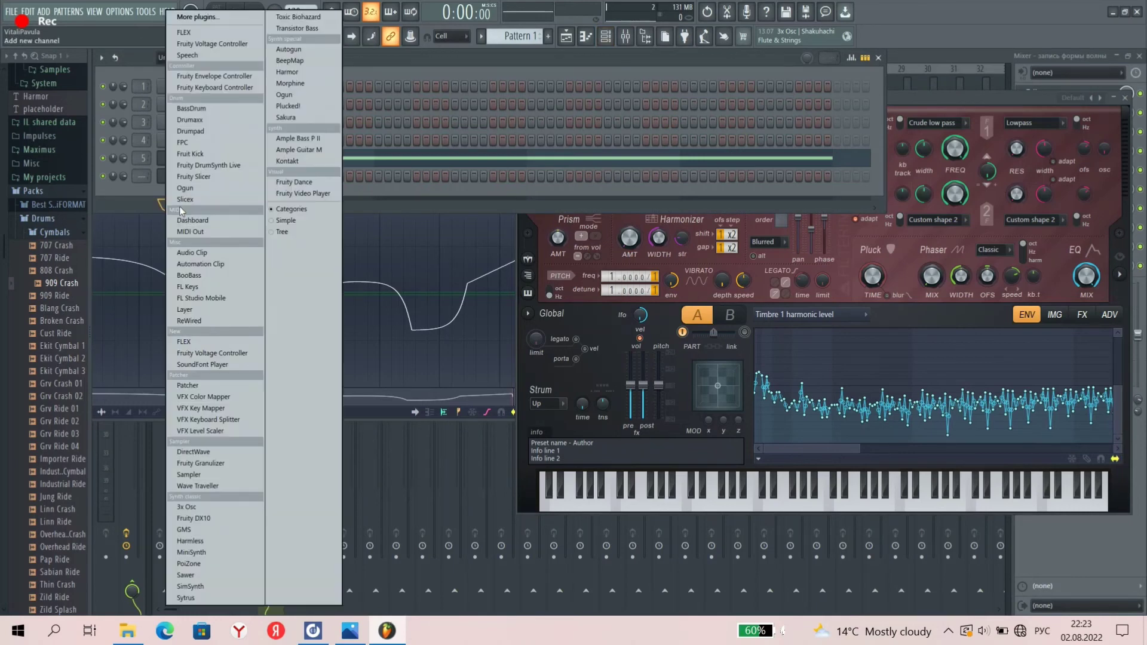
pyautogui.click(206, 594)
pyautogui.click(632, 190)
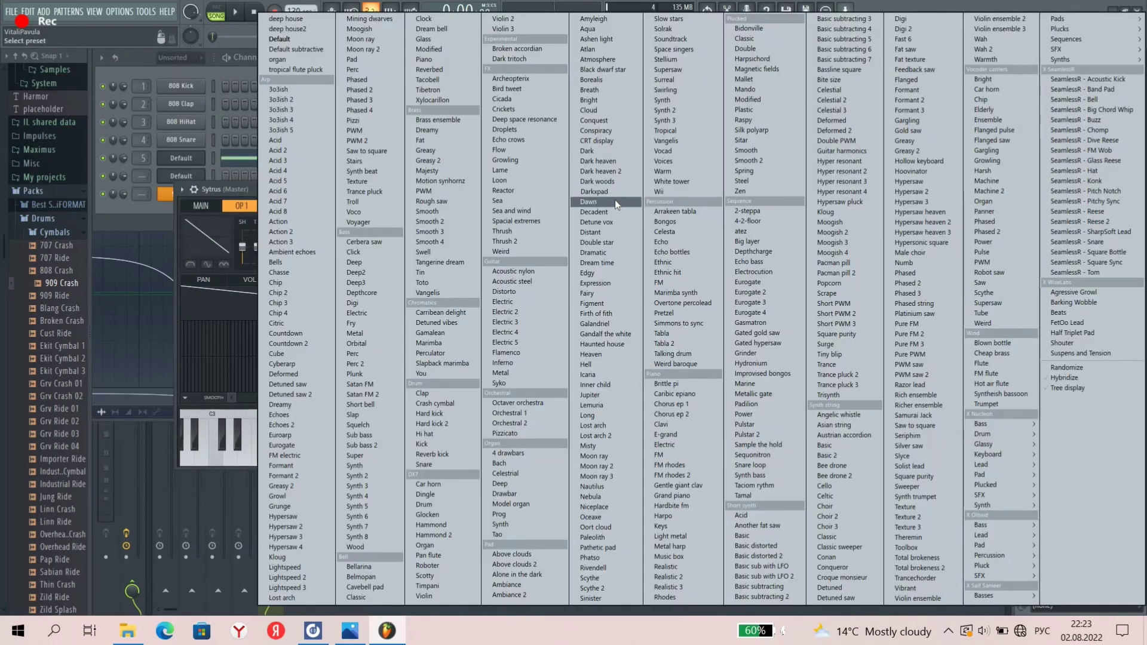
pyautogui.click(285, 38)
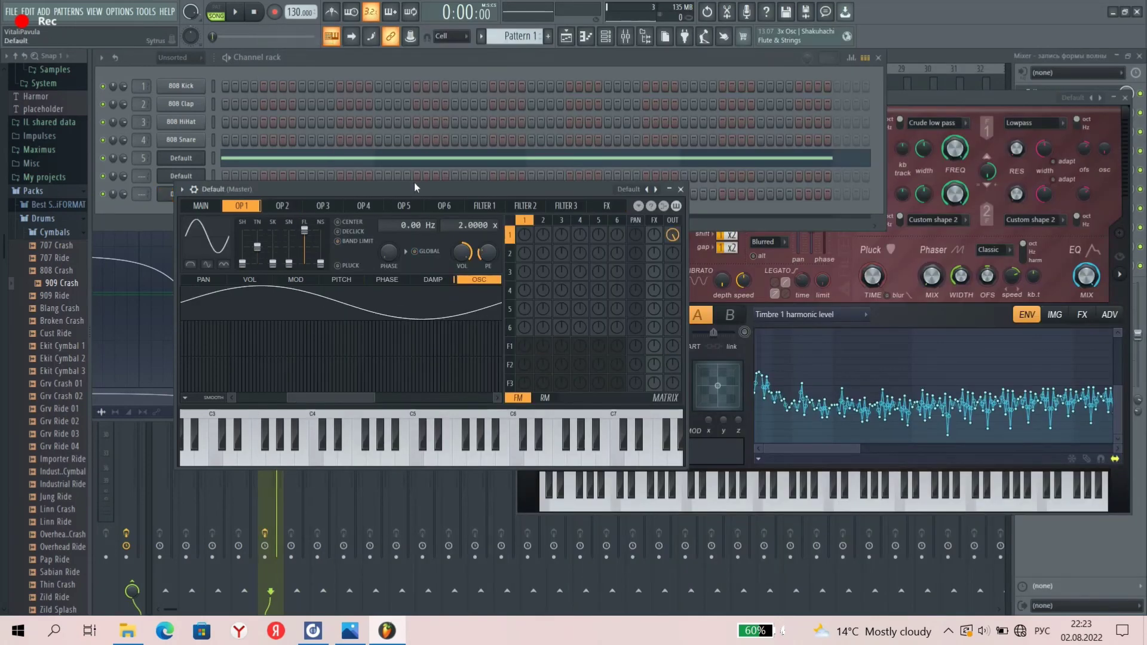
# Arrange Sytrus and Edison side by side and copy the recorded wave into the oscillator of Sytrus operator 1
pyautogui.moveTo(399, 185); pyautogui.dragTo(829, 133)
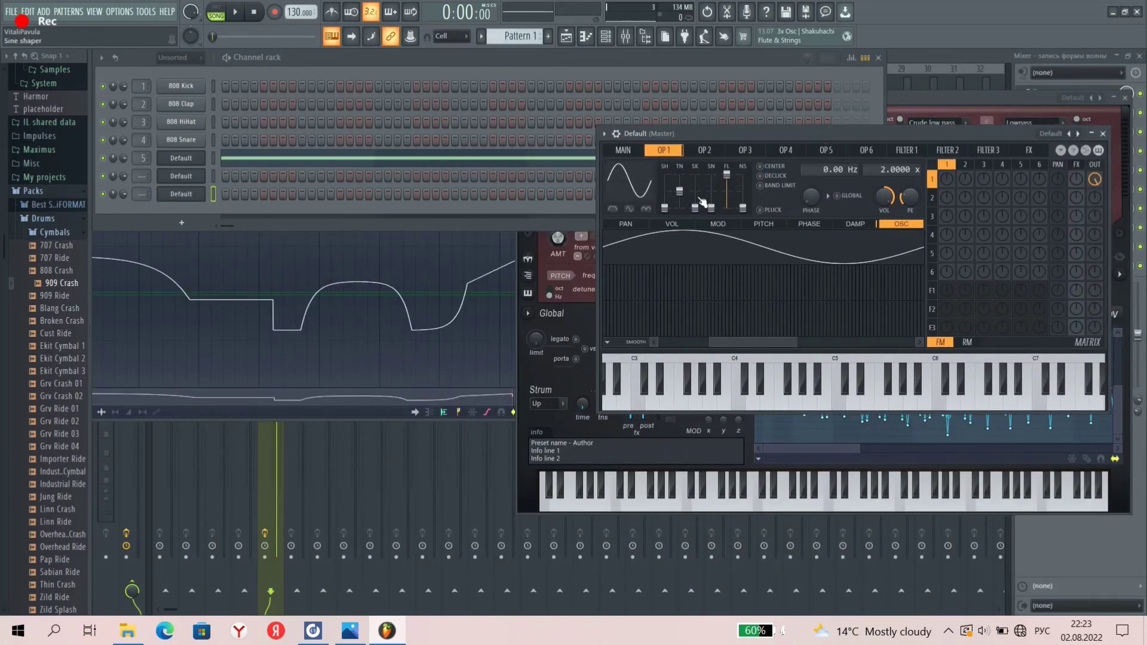
pyautogui.click(396, 397)
pyautogui.moveTo(371, 114); pyautogui.dragTo(424, 106)
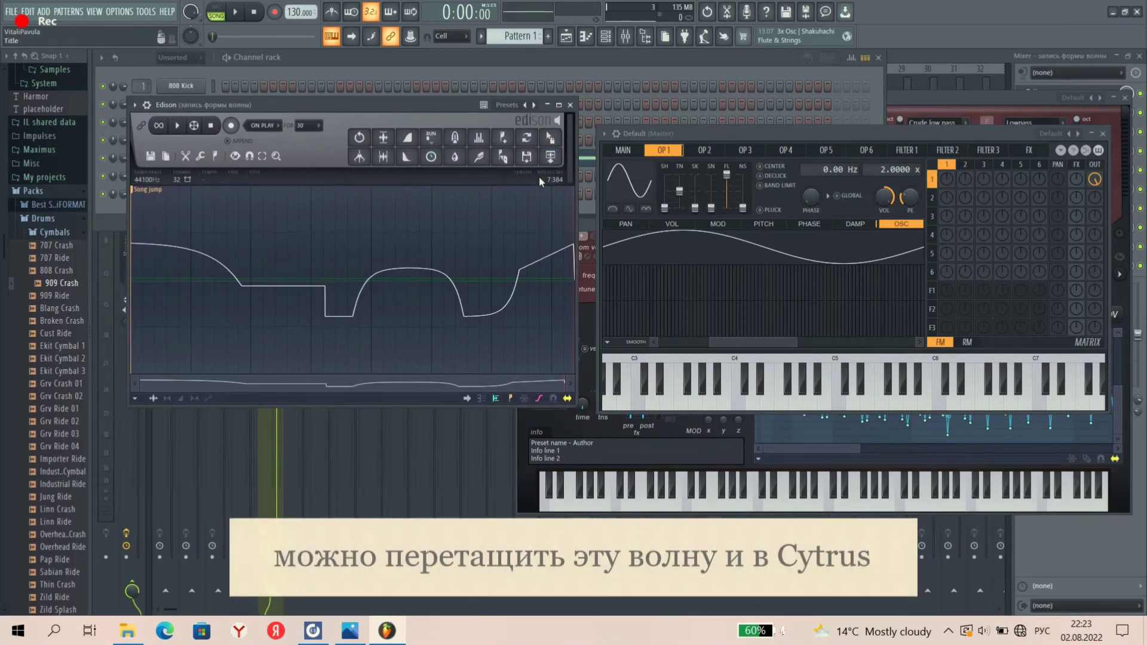
pyautogui.moveTo(550, 139); pyautogui.dragTo(648, 227)
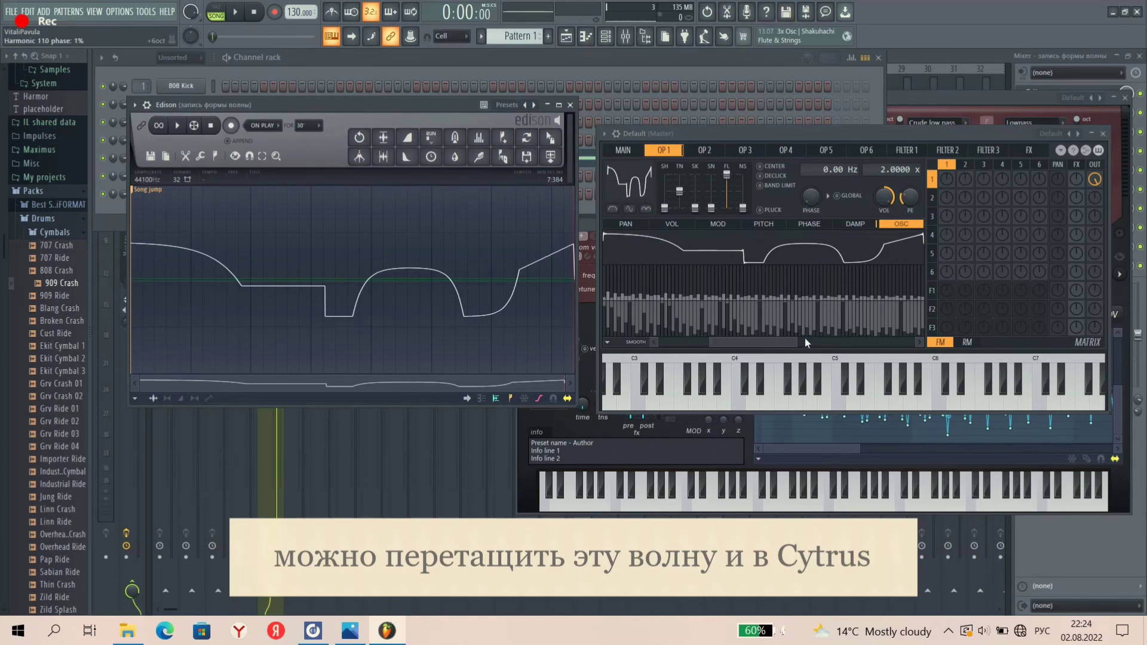
# Inspect the lower harmonics of Sytrus operator 1 and audition the waveform with several notes on its keyboard
pyautogui.moveTo(791, 339); pyautogui.dragTo(683, 336)
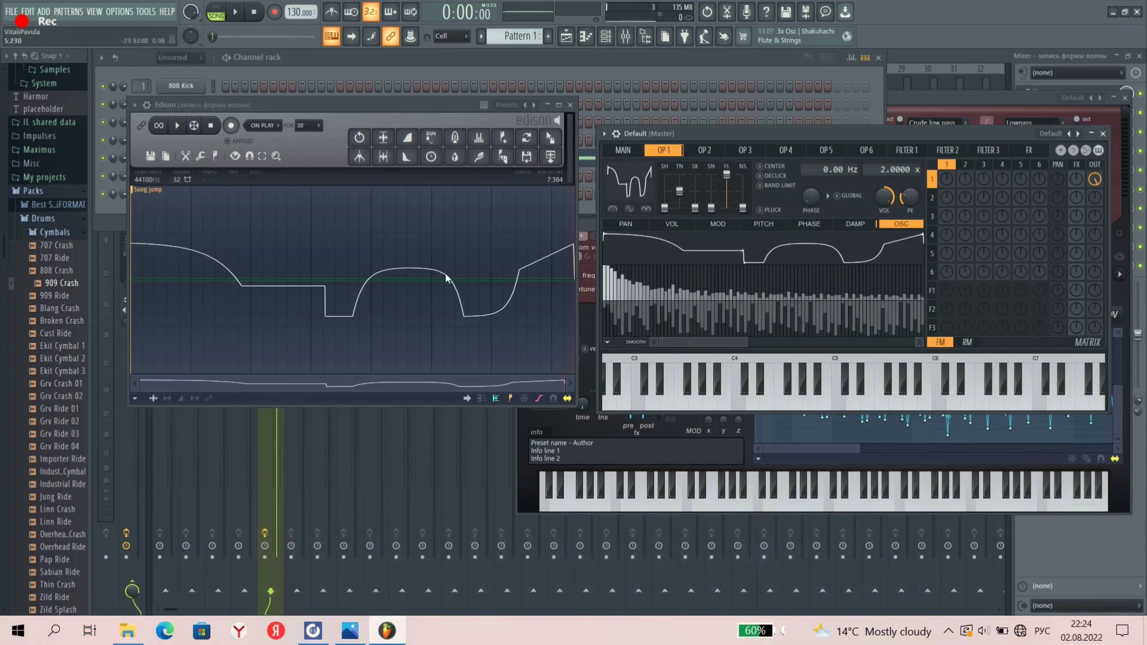
pyautogui.click(652, 403)
pyautogui.moveTo(640, 403); pyautogui.dragTo(714, 406)
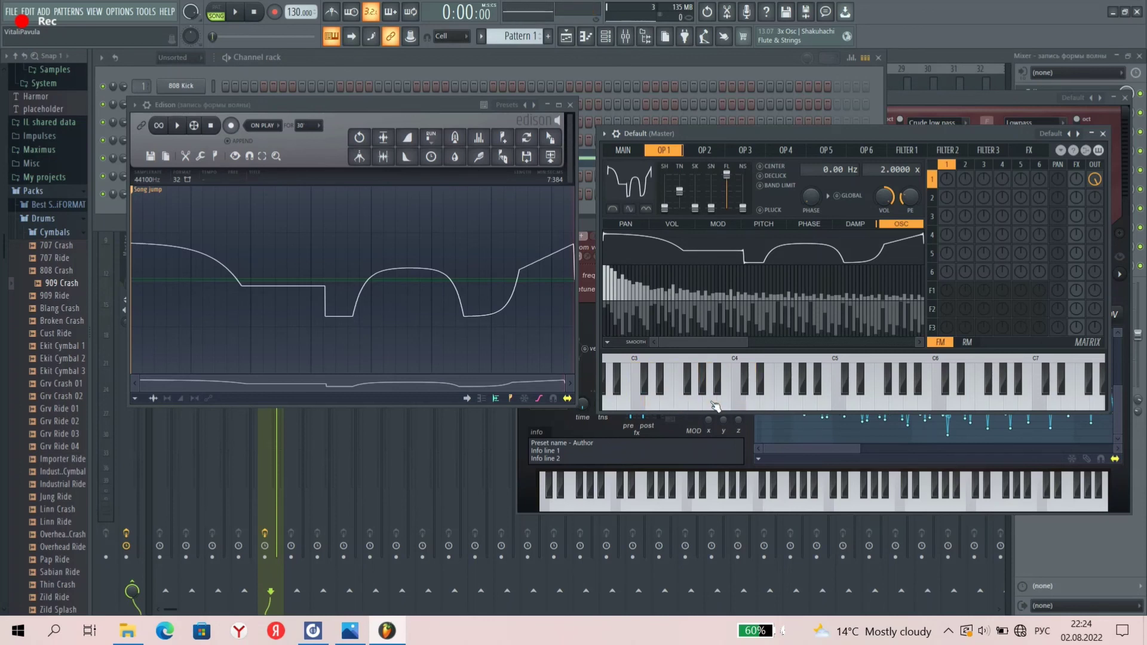